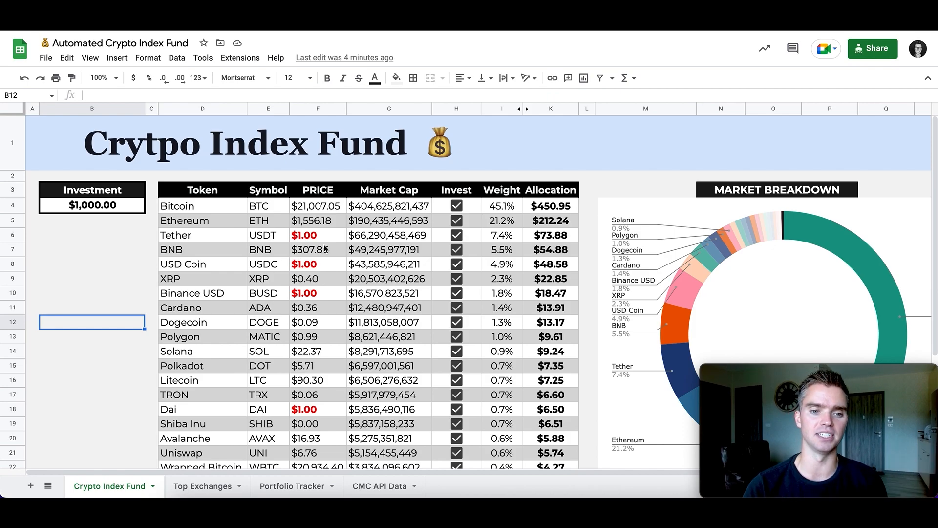
Step: Examine the investment amount and the Bitcoin row's token, symbol, price, market cap, weight and allocation cells in the index fund table
click(130, 211)
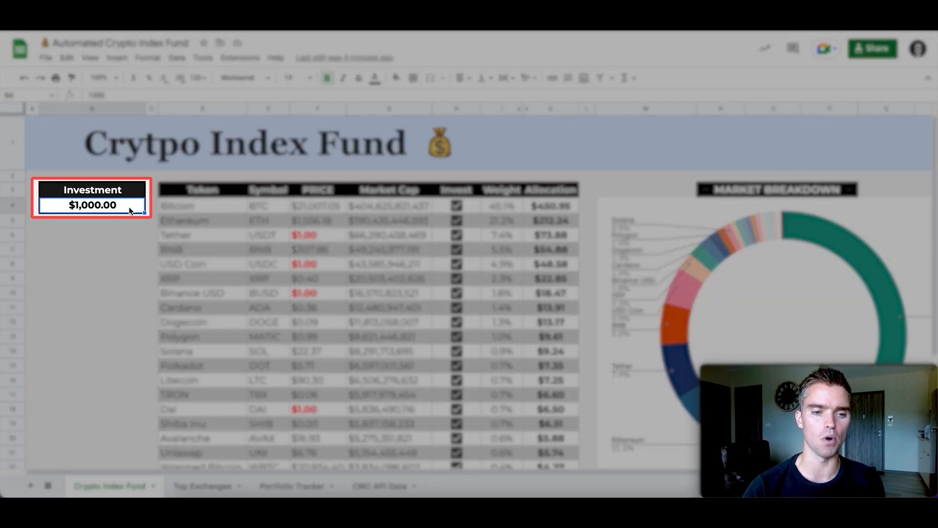
click(226, 207)
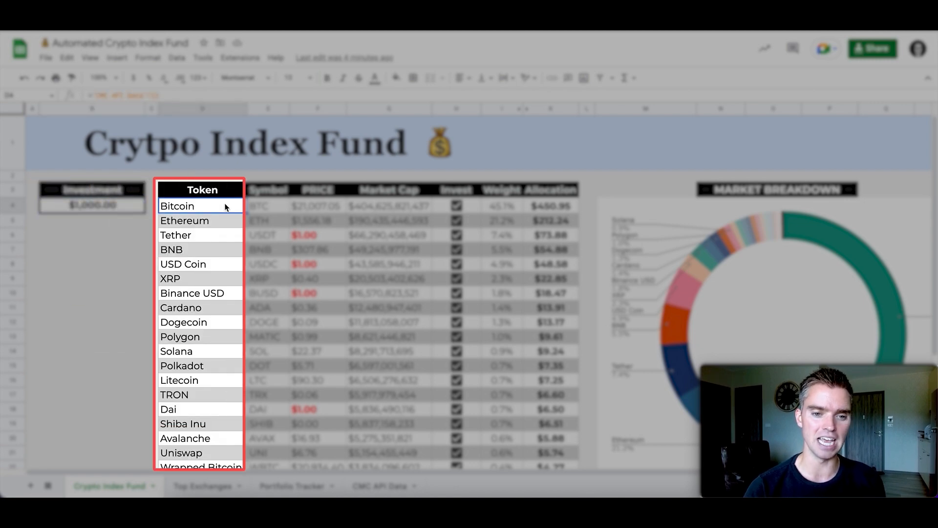
click(276, 209)
click(311, 211)
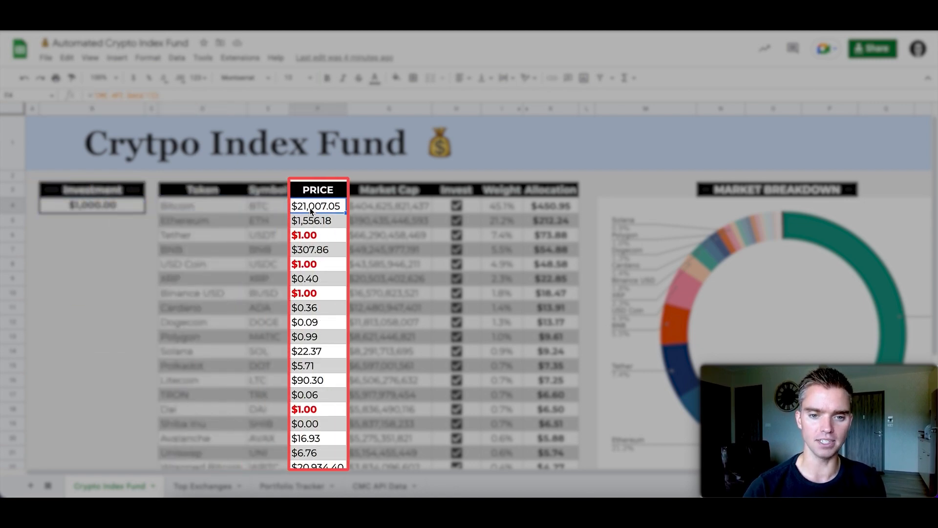
click(400, 208)
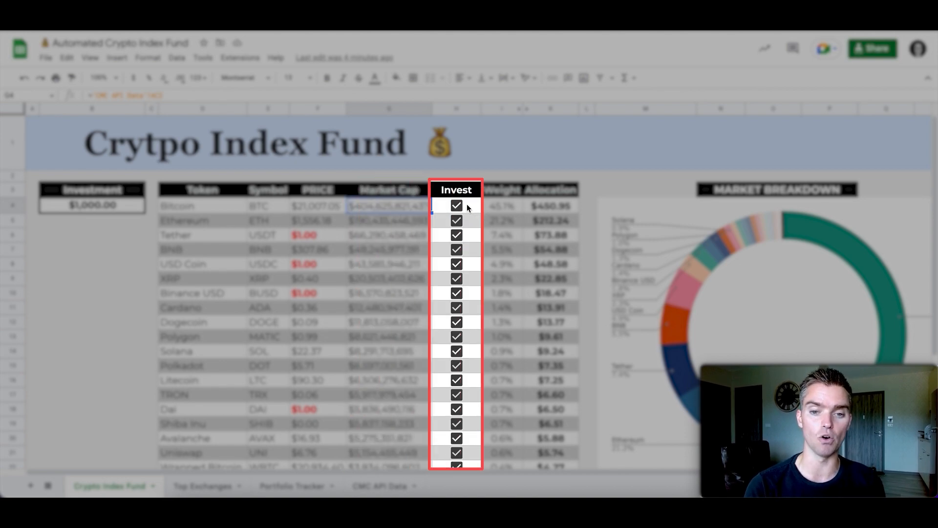
click(510, 207)
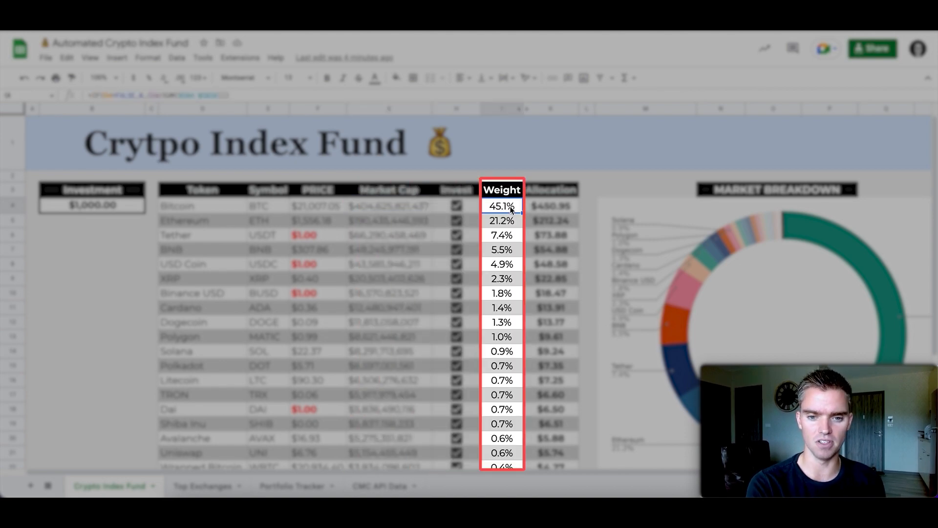
click(555, 205)
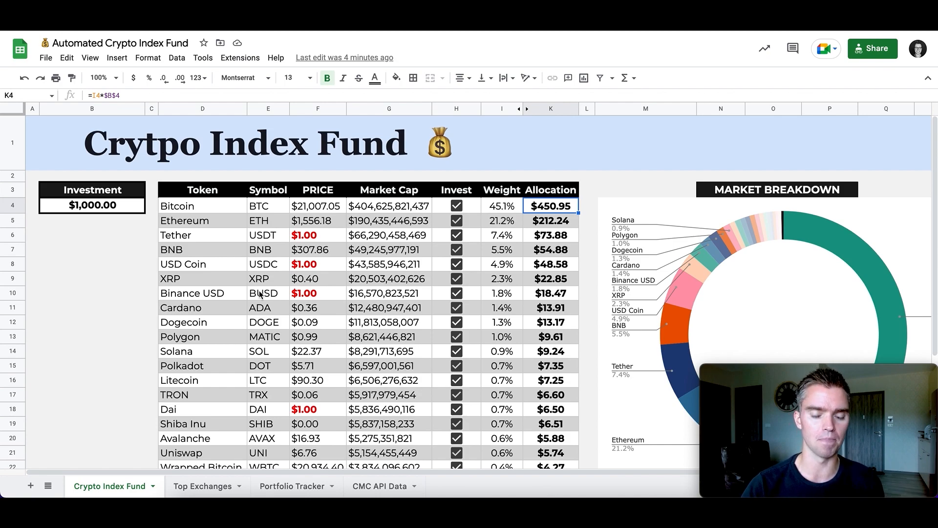
Step: Switch to the CMC API Data sheet and look up the API Connector add-on in the Google Workspace Marketplace
click(379, 486)
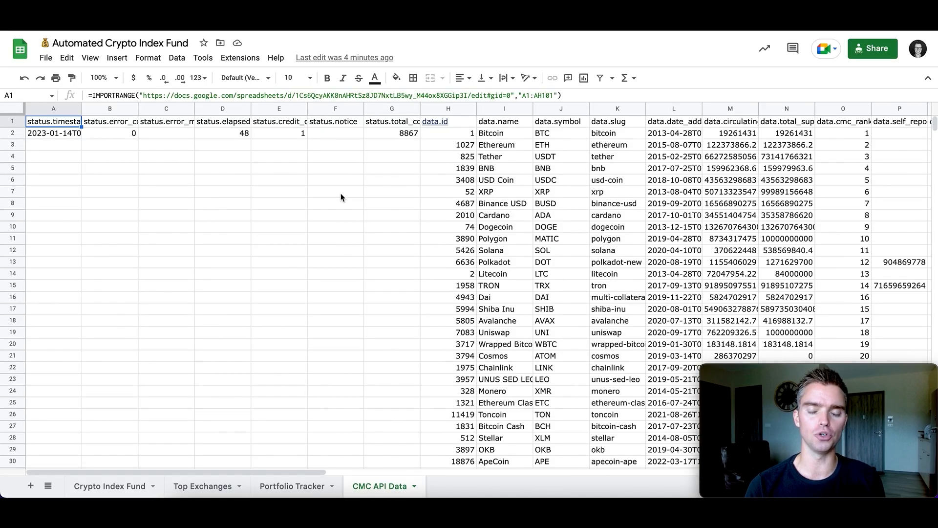
click(246, 58)
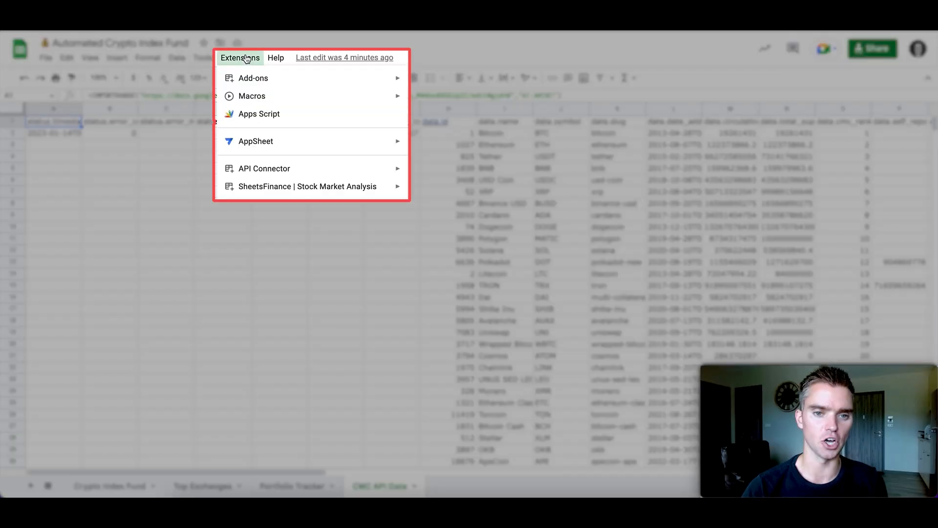
mouse_move(251, 80)
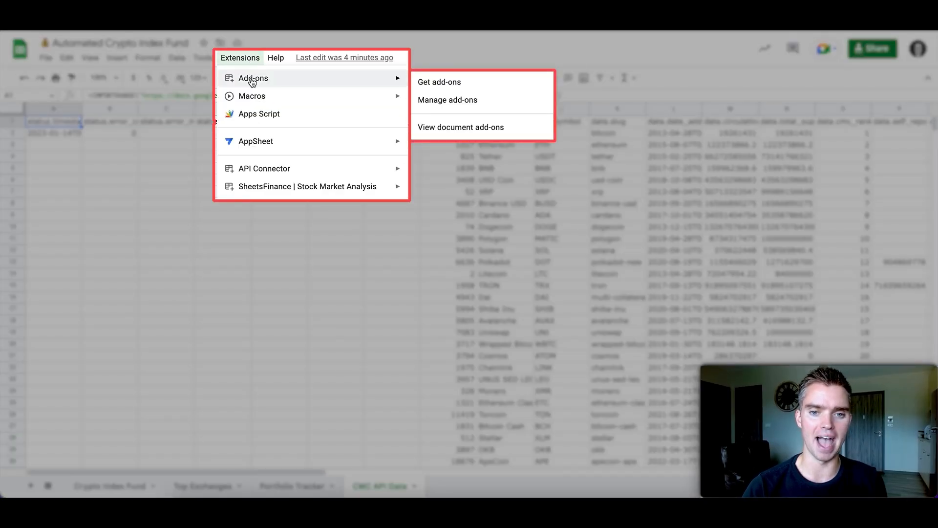
click(490, 87)
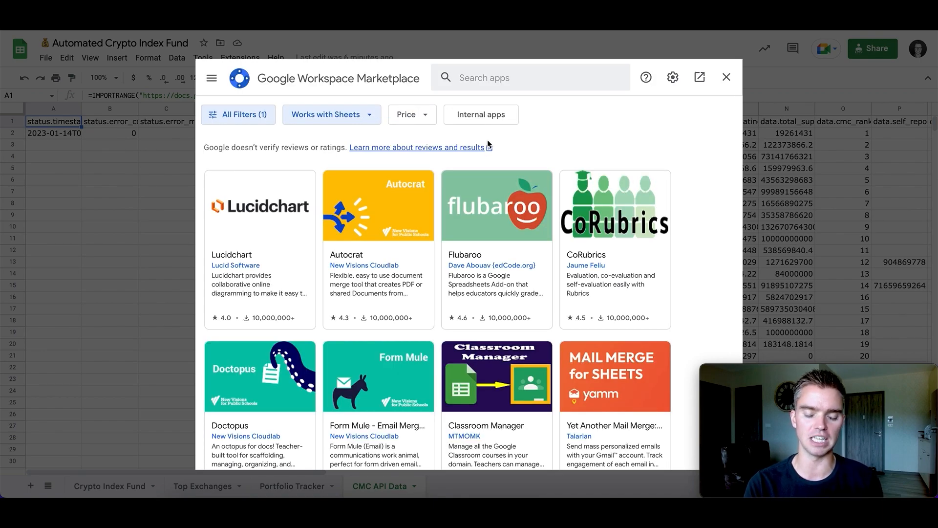
click(494, 79)
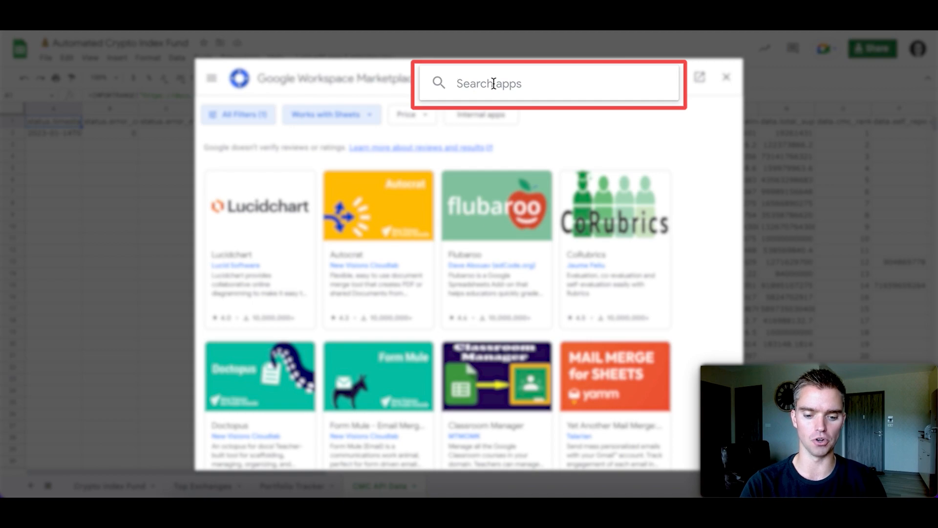
text(api co)
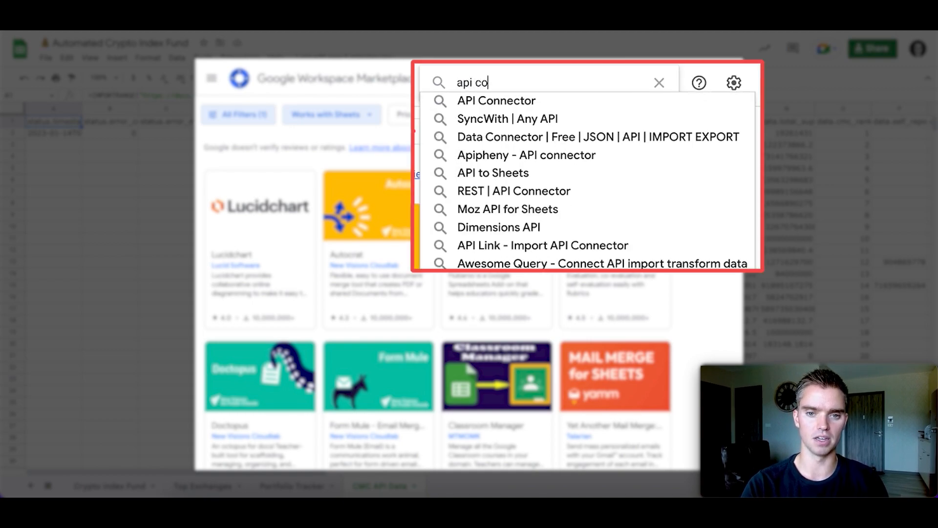
click(555, 107)
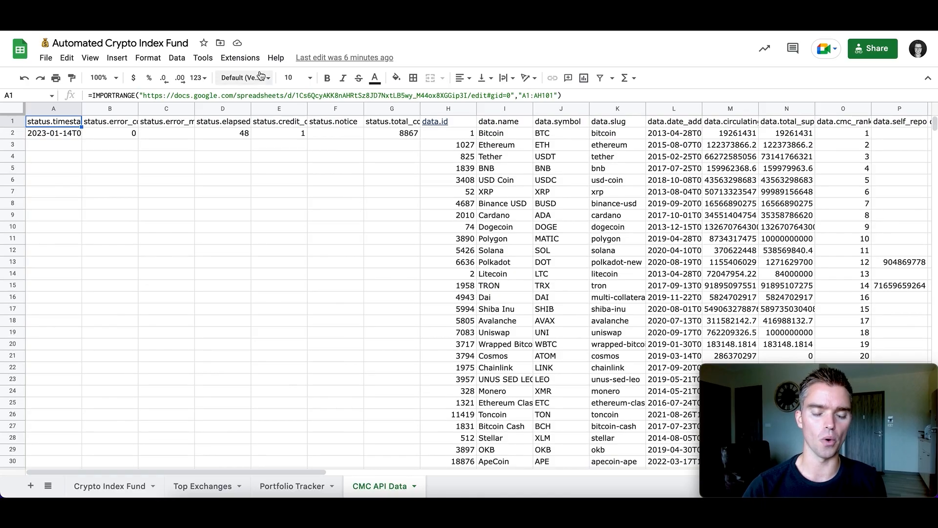
Step: Open the API Connector add-on and start a new API request
click(243, 58)
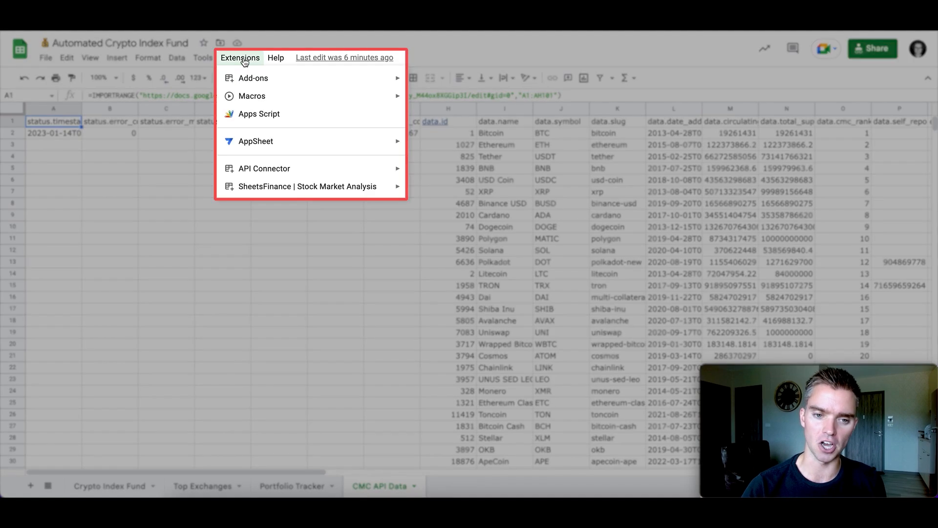
mouse_move(276, 171)
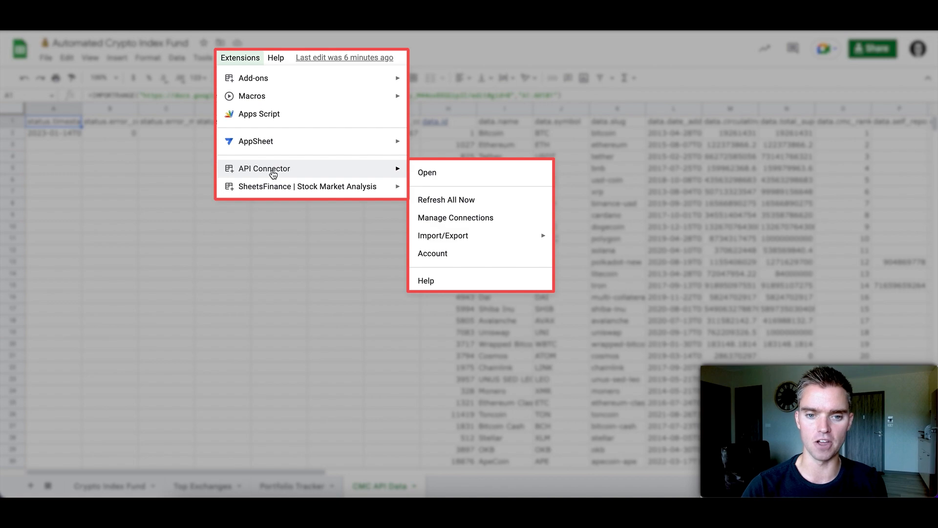
click(454, 175)
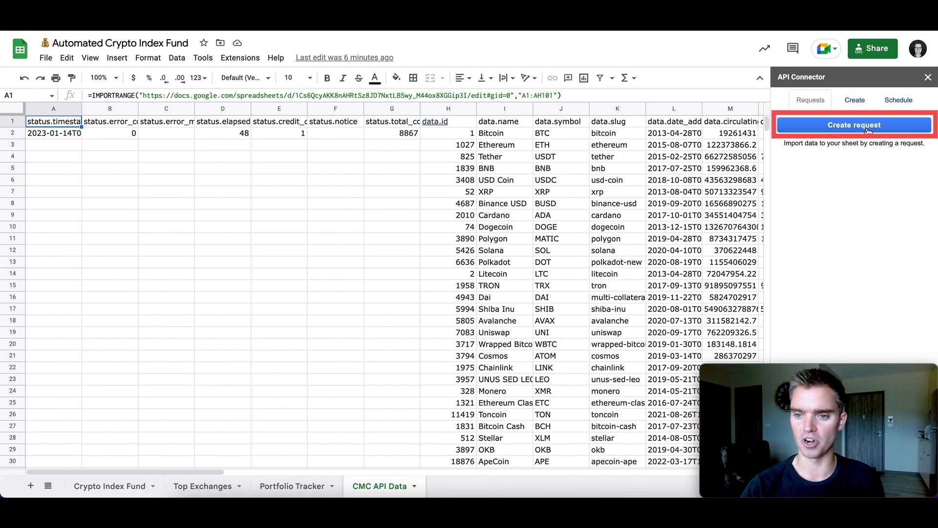
click(867, 128)
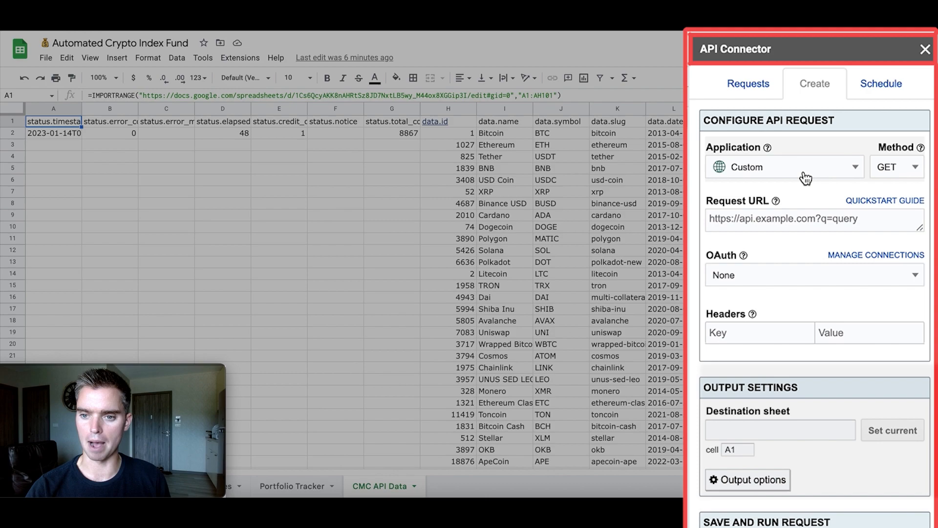
Step: Set the API request's application to CoinMarketCap, keeping the /v1/cryptocurrency/listings/latest endpoint
click(803, 175)
text(coin)
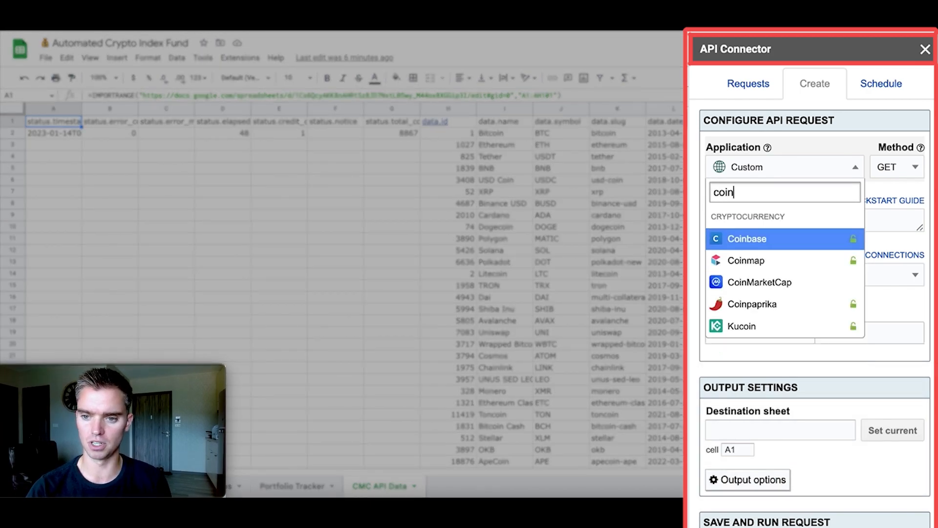
click(785, 282)
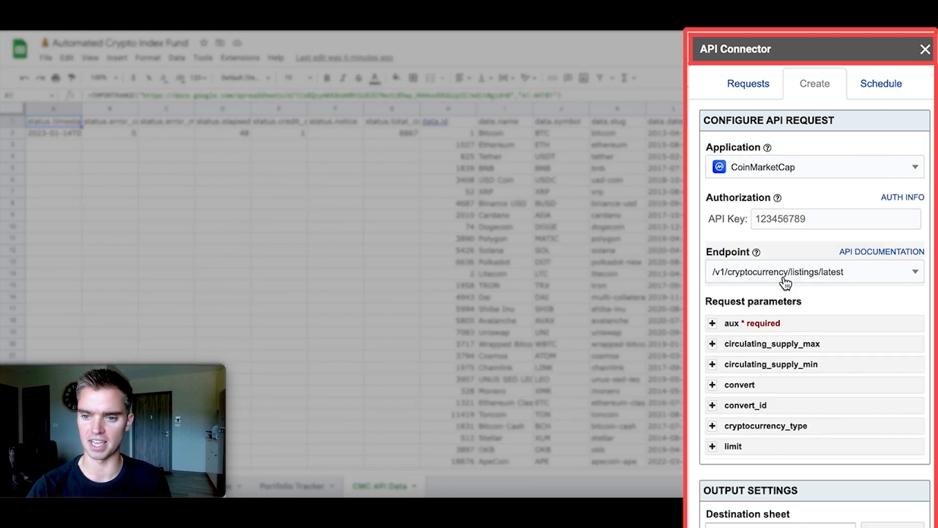
click(788, 219)
click(753, 253)
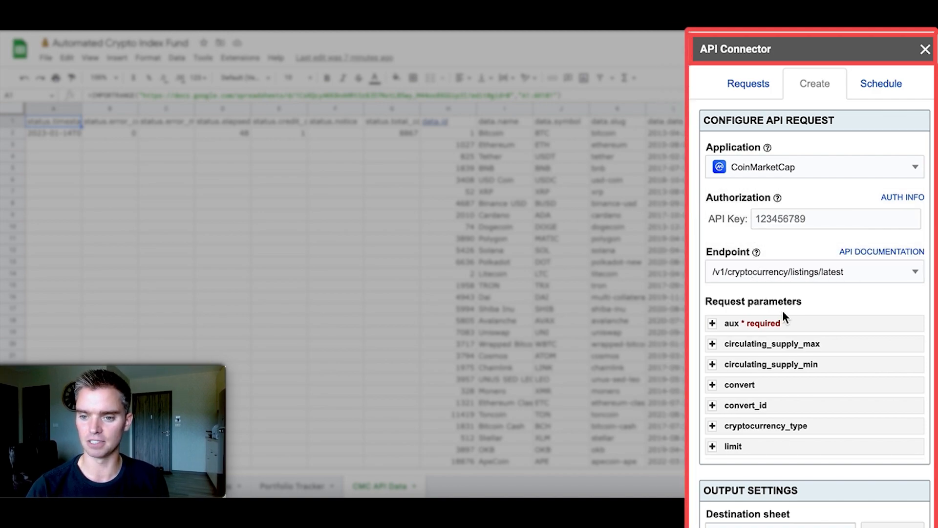
Step: Add circulating_supply, cmc_rank, date_added and market_cap_by_total_supply to the request's required aux parameter
click(755, 327)
click(754, 380)
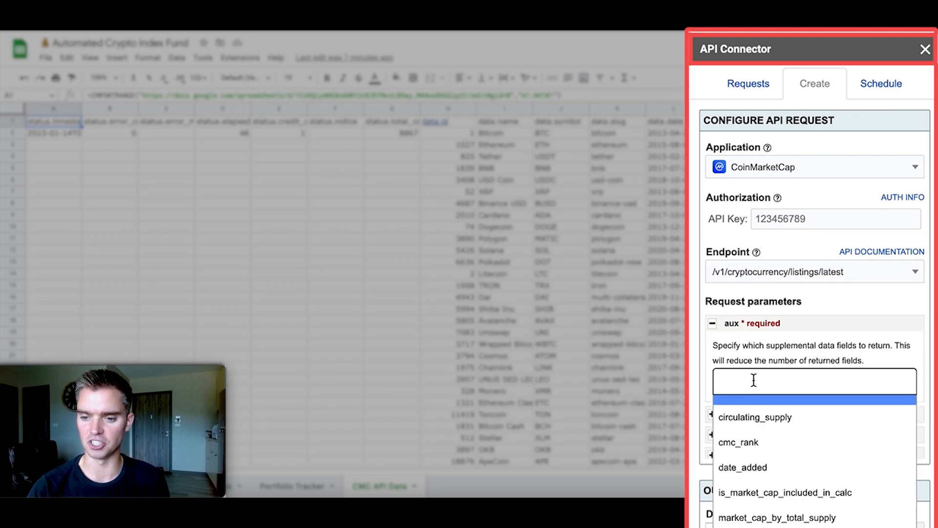
click(803, 426)
click(825, 386)
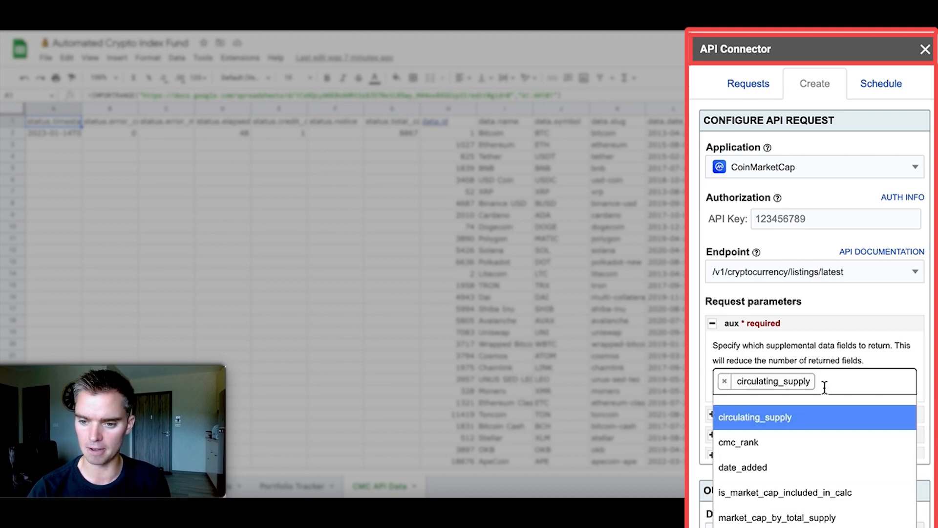
click(792, 442)
click(885, 381)
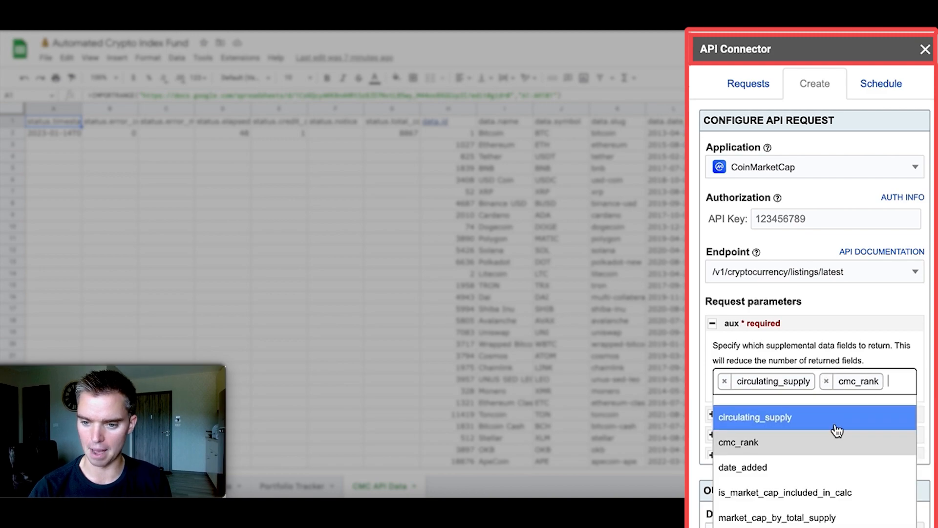
click(797, 467)
click(835, 404)
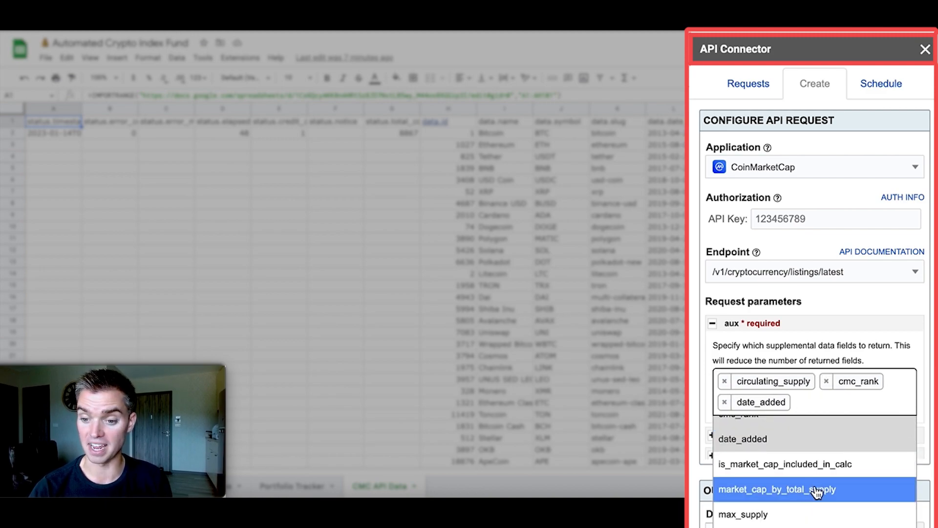
click(815, 486)
click(864, 425)
scroll(791, 513, down, 3)
scroll(792, 522, down, 2)
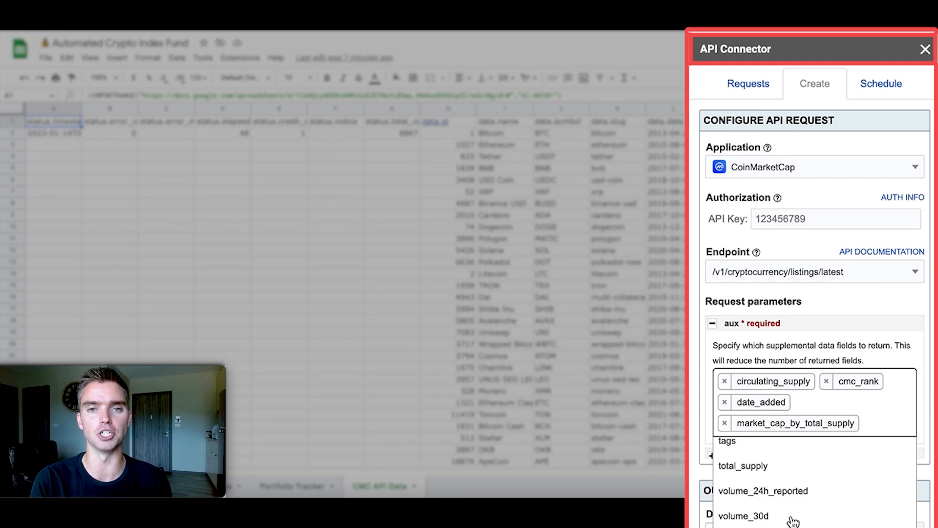
scroll(792, 522, up, 5)
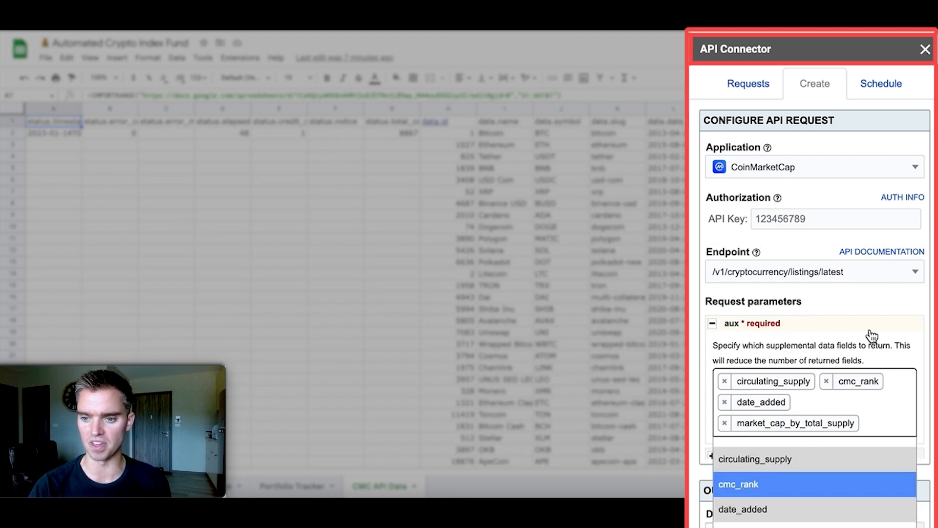
click(873, 300)
Step: Review the request's destination sheet and cell, its name field, and the options for saving and running it
scroll(846, 468, down, 1)
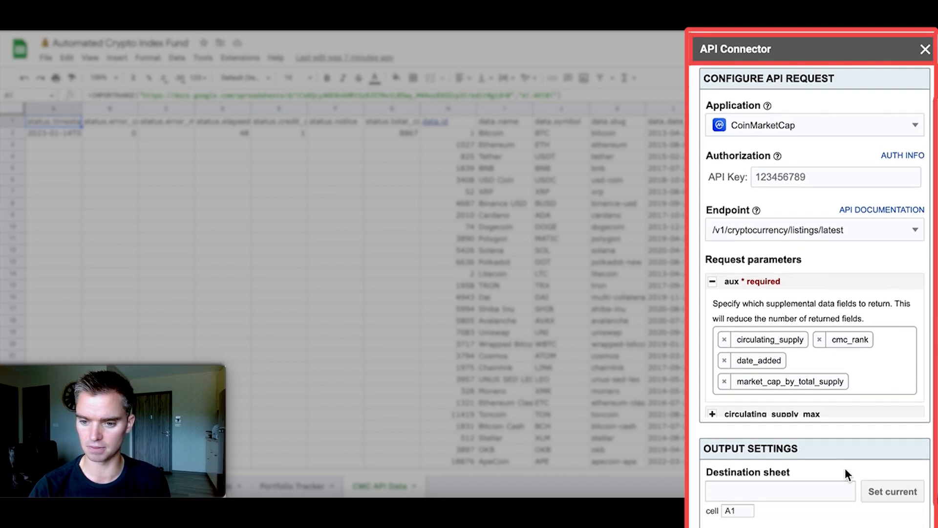
scroll(845, 468, down, 3)
click(796, 370)
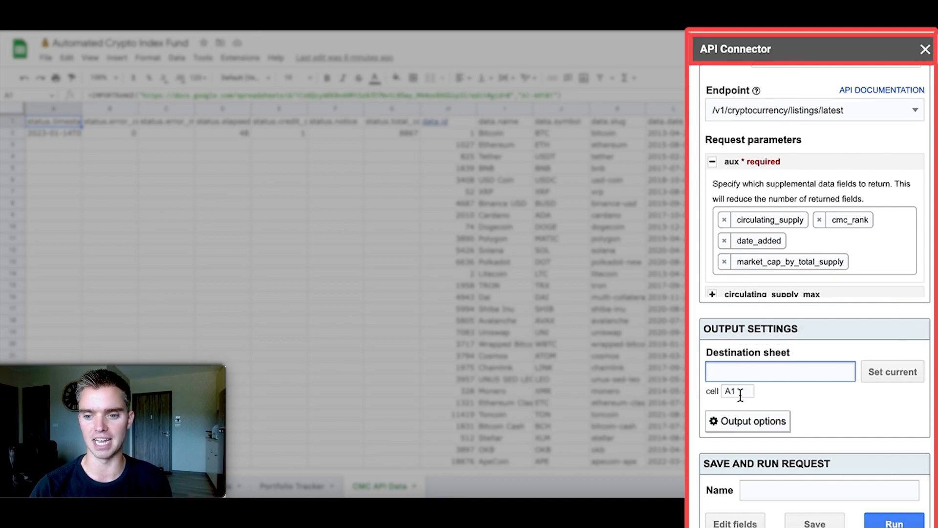
scroll(741, 395, down, 2)
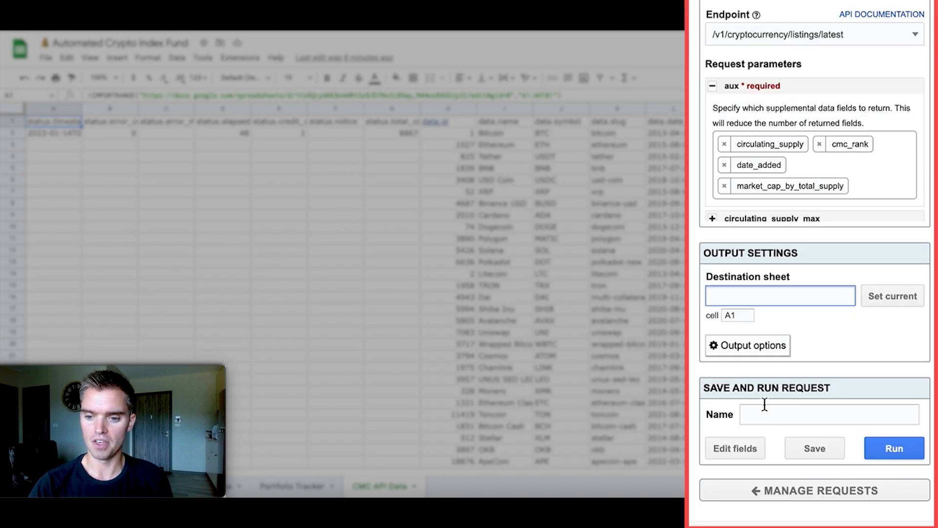
click(756, 414)
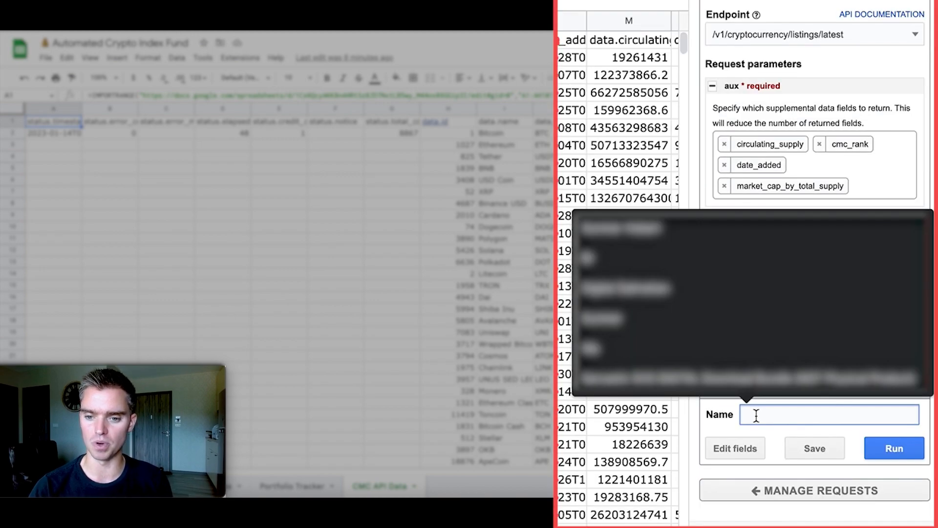
click(442, 358)
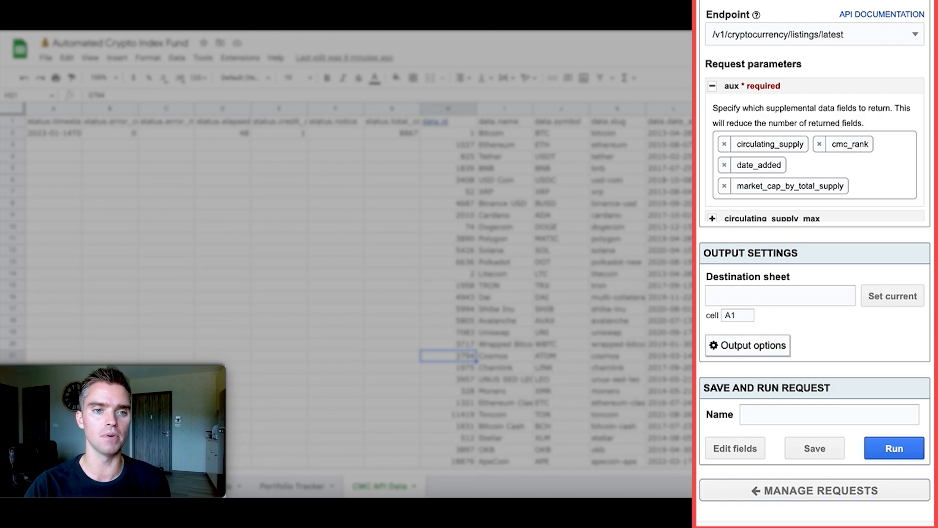
click(894, 448)
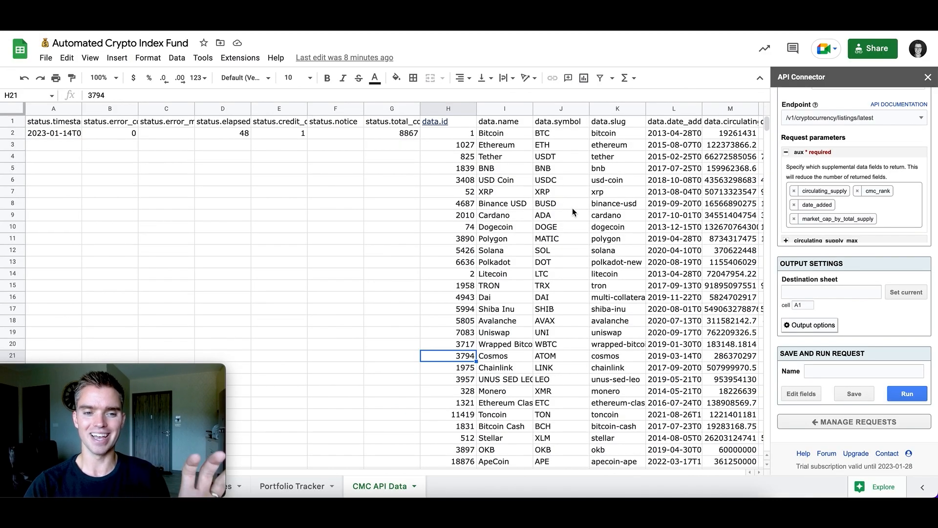
Step: Close the API Connector and return to the imported data on the CMC API Data sheet
scroll(572, 208, right, 5)
scroll(572, 209, left, 5)
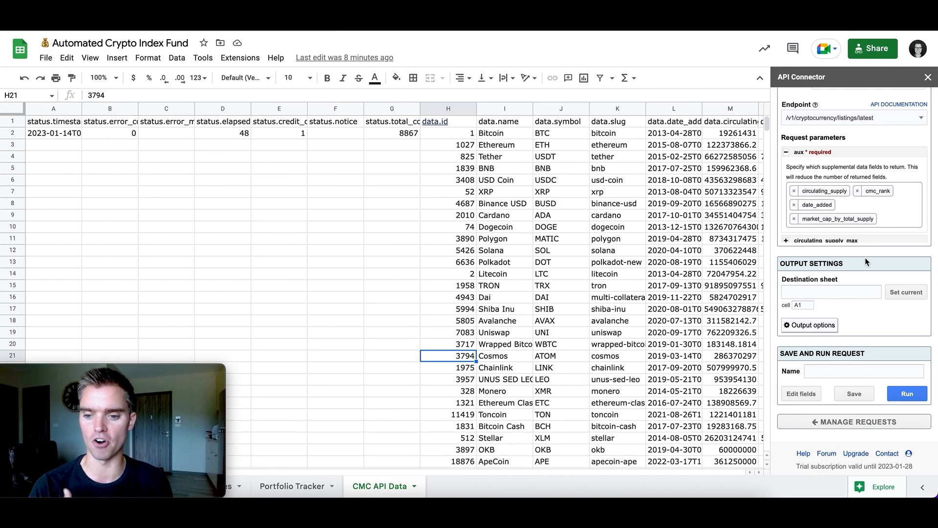
click(928, 77)
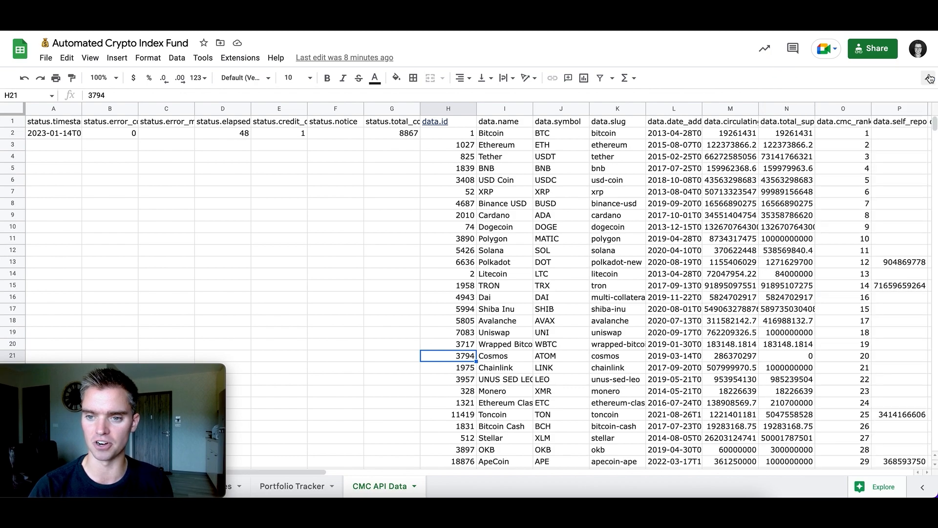
click(393, 334)
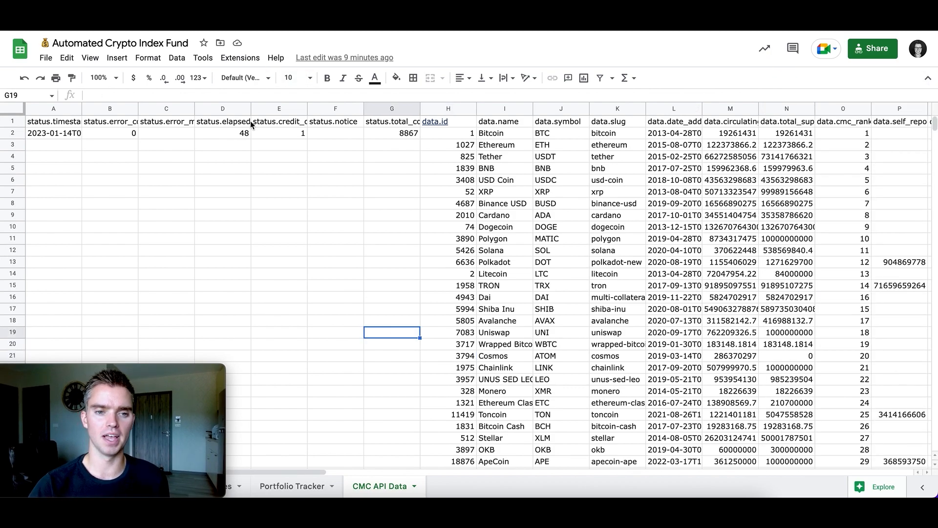
Step: Open the API Connector and start creating a new trigger in its schedule settings
click(240, 57)
mouse_move(275, 175)
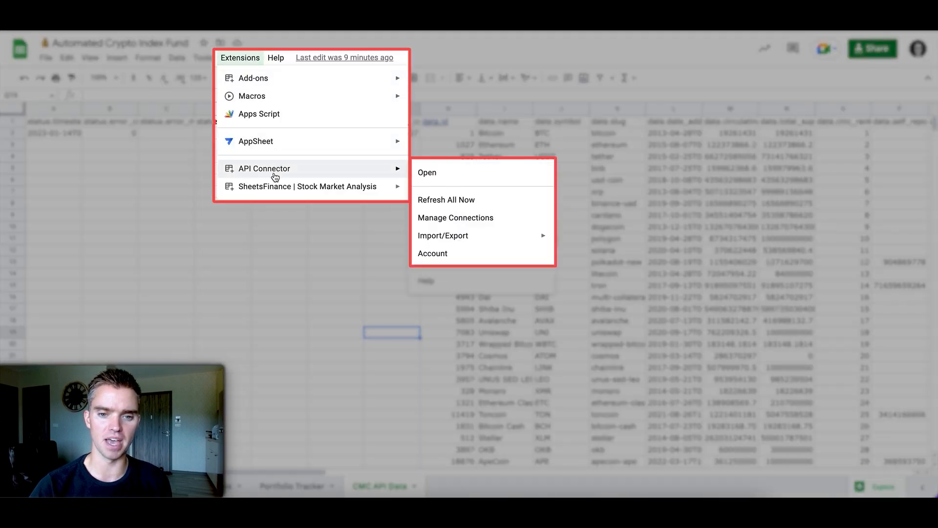
click(436, 174)
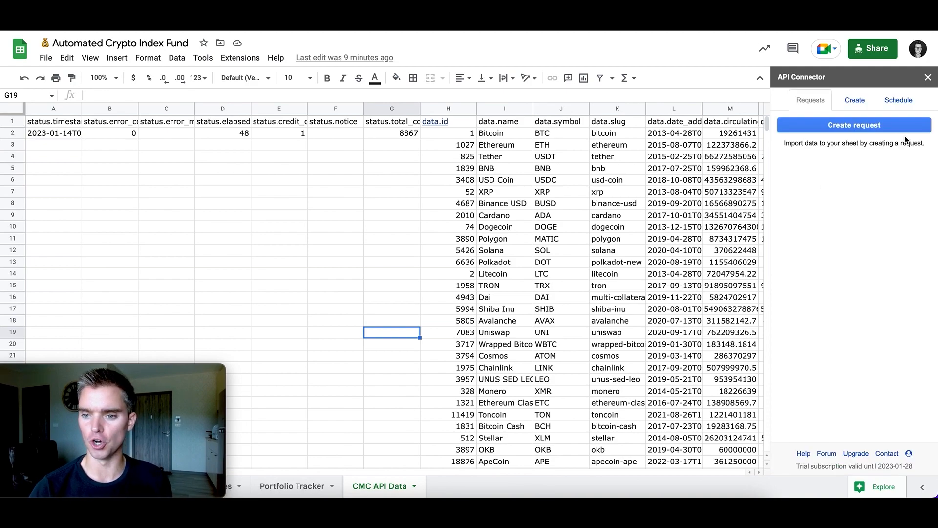
click(899, 99)
click(849, 127)
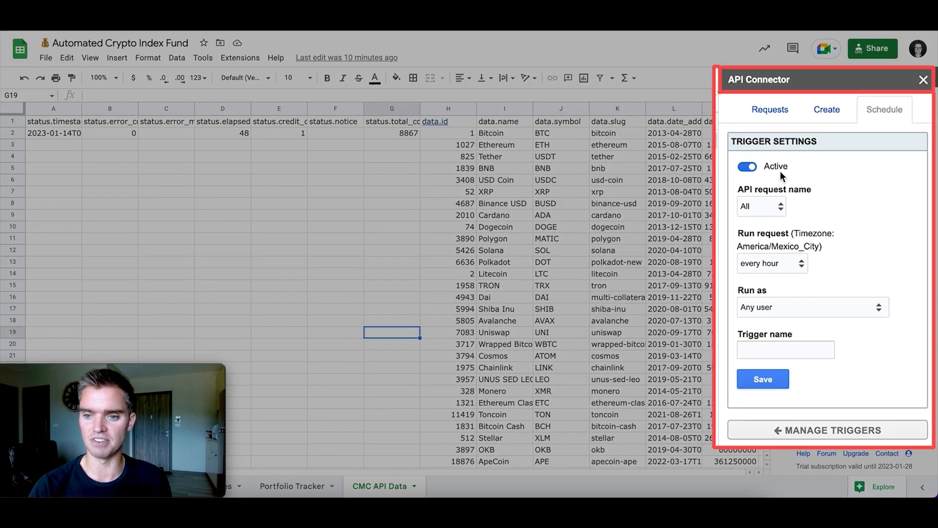
Step: Review the trigger's API request and run-frequency choices, keeping All and every hour
click(771, 208)
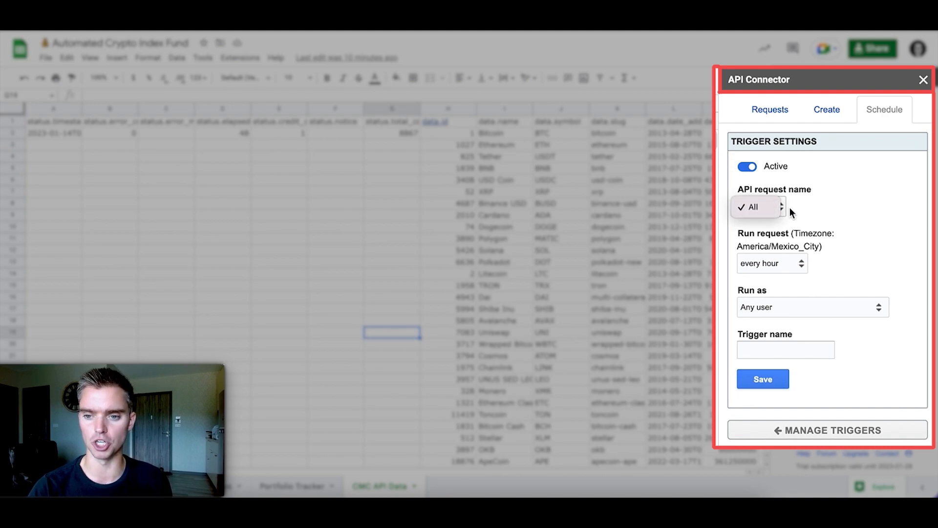
click(802, 209)
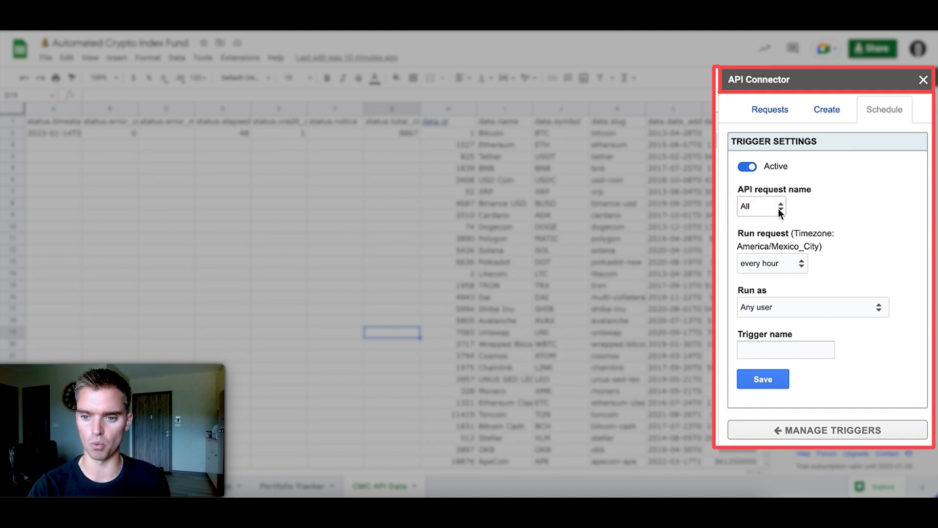
click(776, 264)
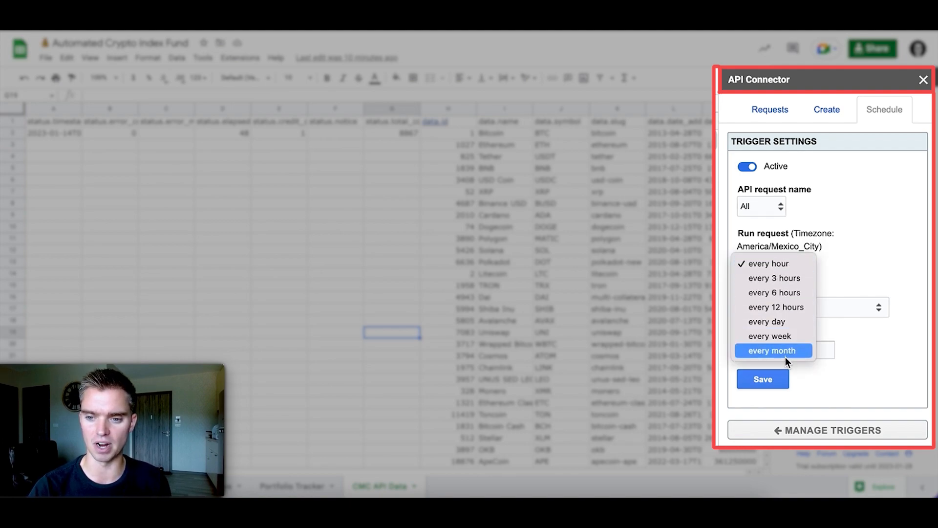
click(852, 225)
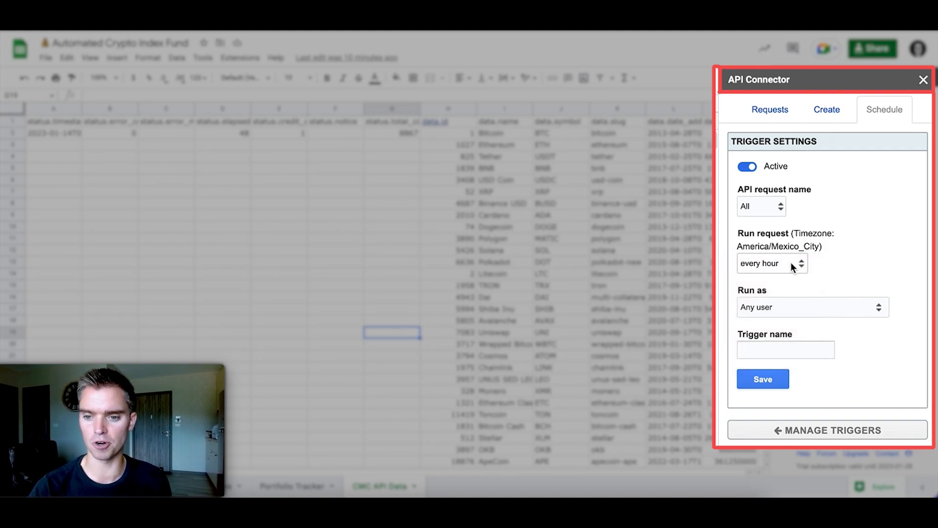
Step: Name the trigger "CMC 1 Hour Data Pull" and close the API Connector without saving
click(772, 352)
text(CMC)
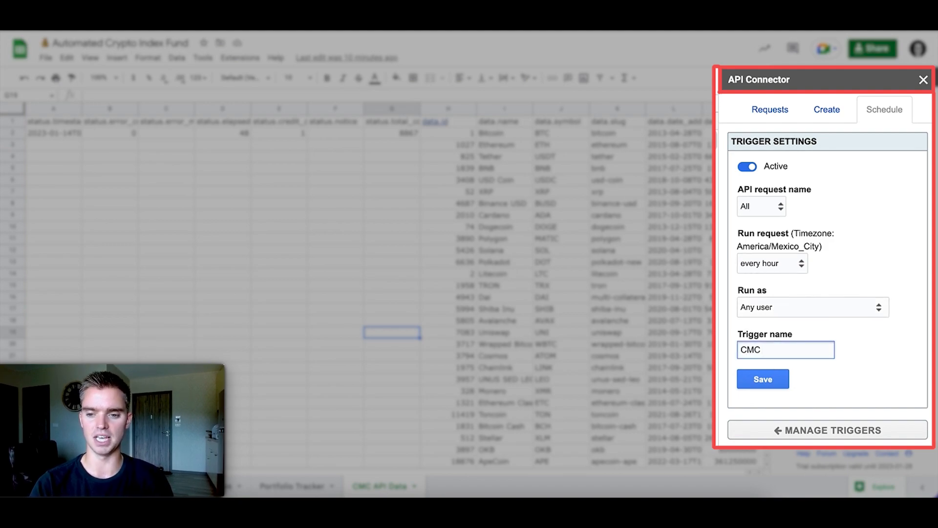
text( 1 Hour Data Pull)
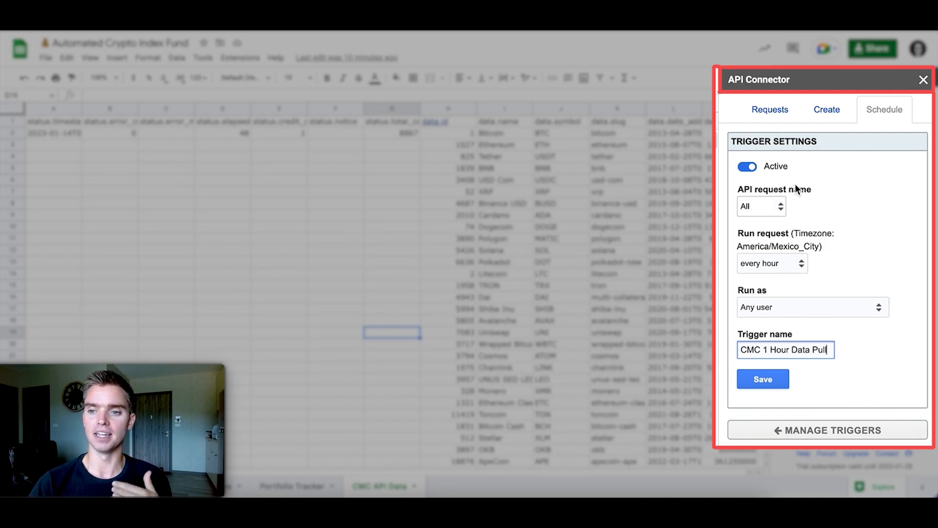
click(923, 79)
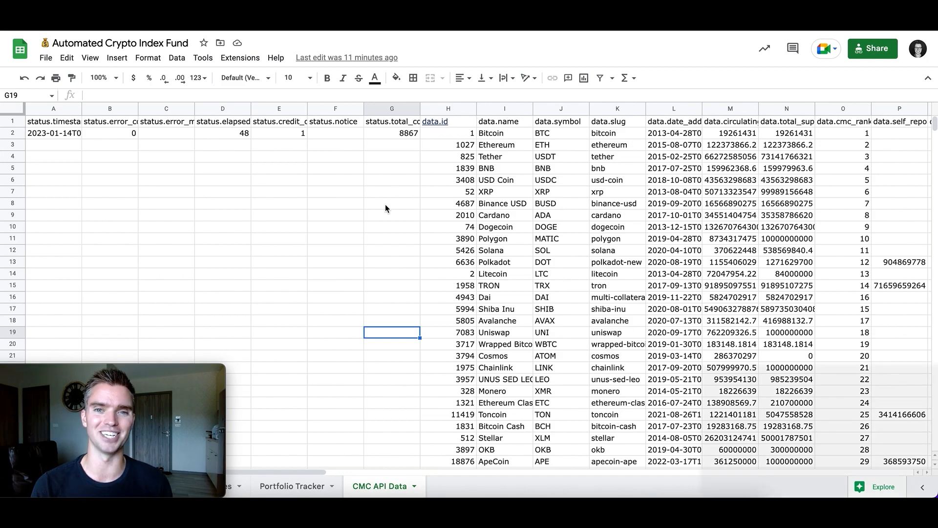
click(358, 345)
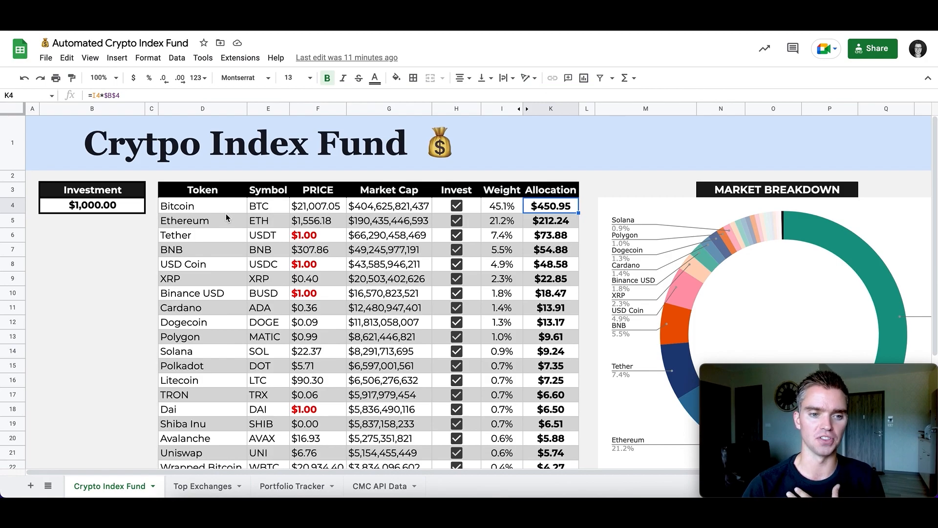
Step: Review the Investment cell and each table column from Token to Allocation on the Crypto Index Fund sheet
click(128, 194)
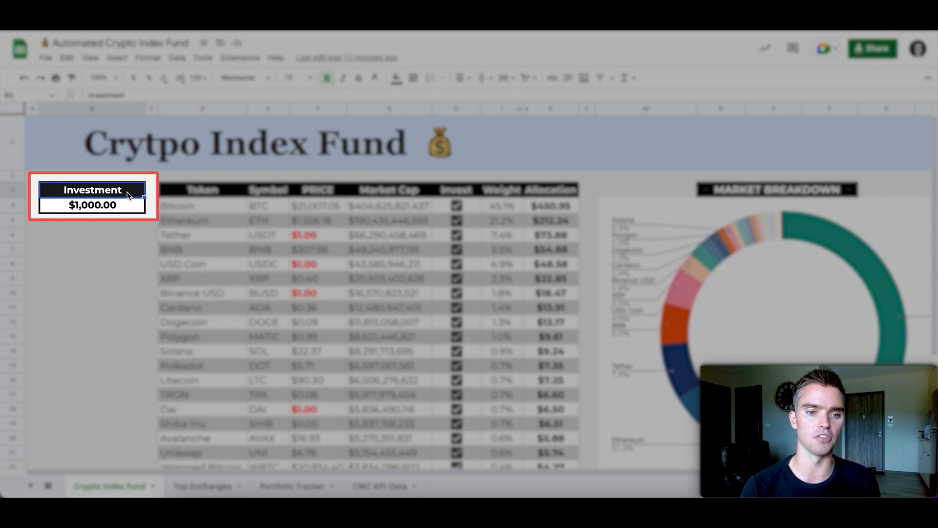
click(199, 194)
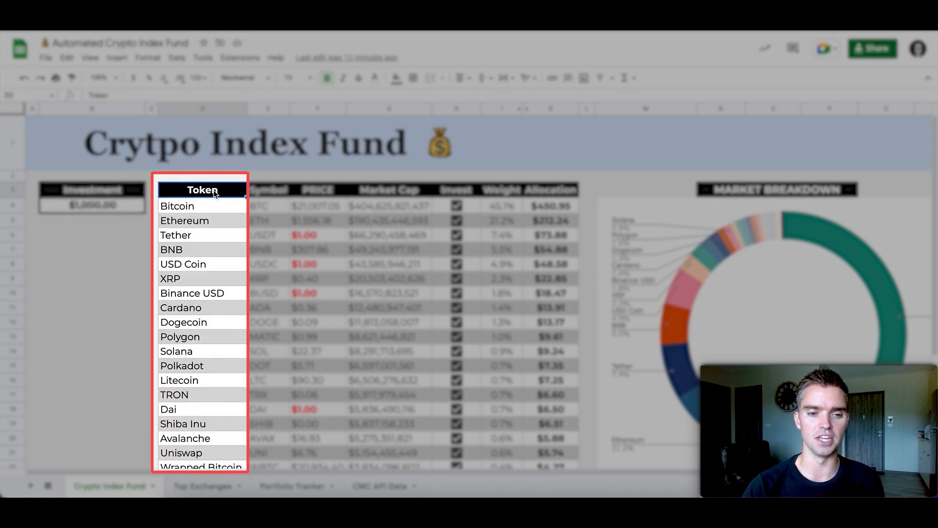
click(264, 194)
click(319, 194)
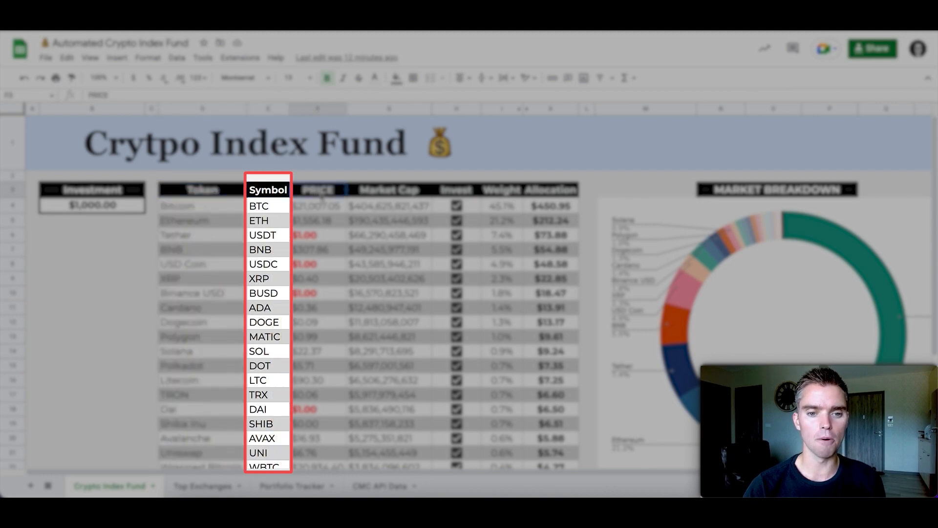
click(387, 194)
click(462, 194)
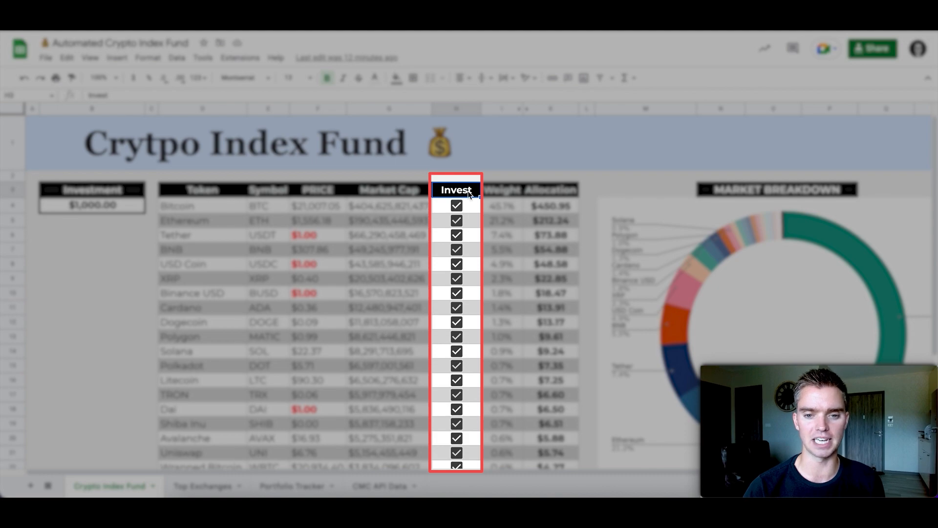
click(511, 194)
click(547, 194)
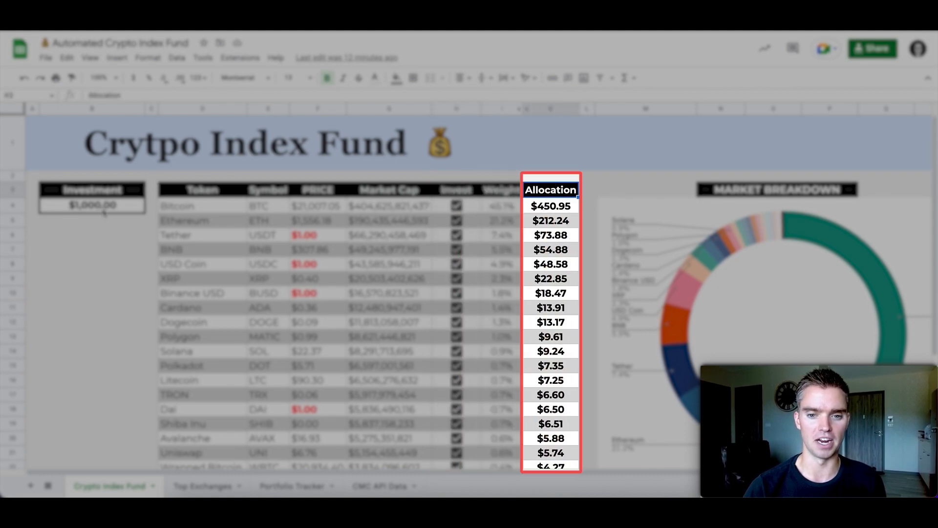
Step: Examine the Market Breakdown chart beside the token table
scroll(634, 182, right, 3)
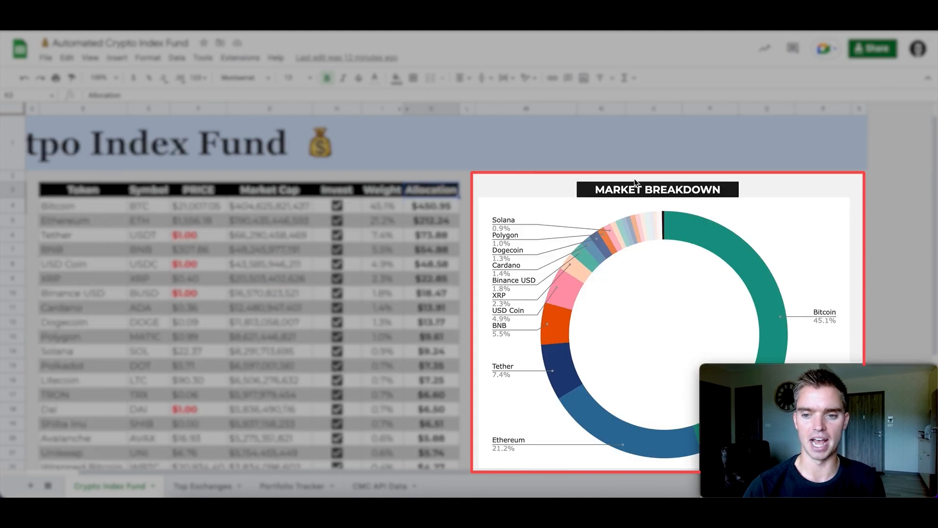
scroll(805, 189, down, 4)
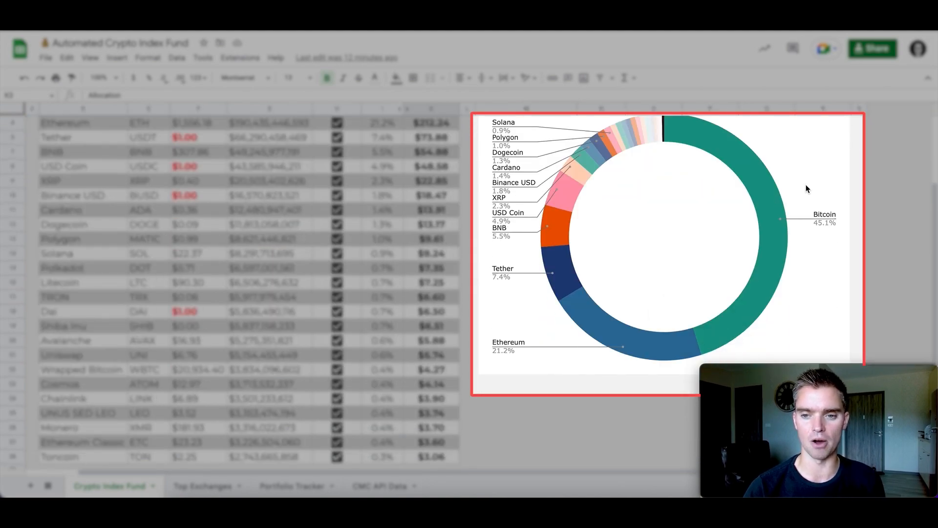
click(769, 201)
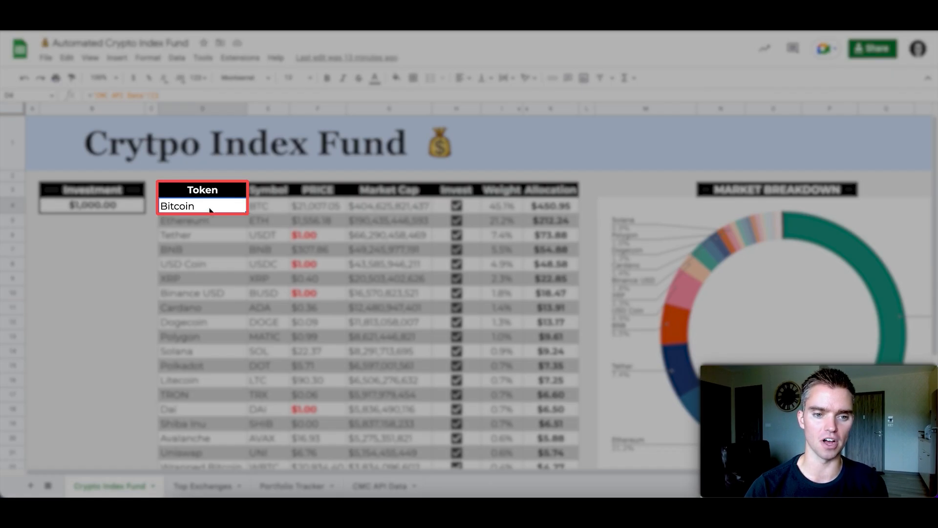
Step: Re-enter the first Token cell, D4, as ='CMC API Data'!I2 and fill the formula down the Token column
double_click(210, 210)
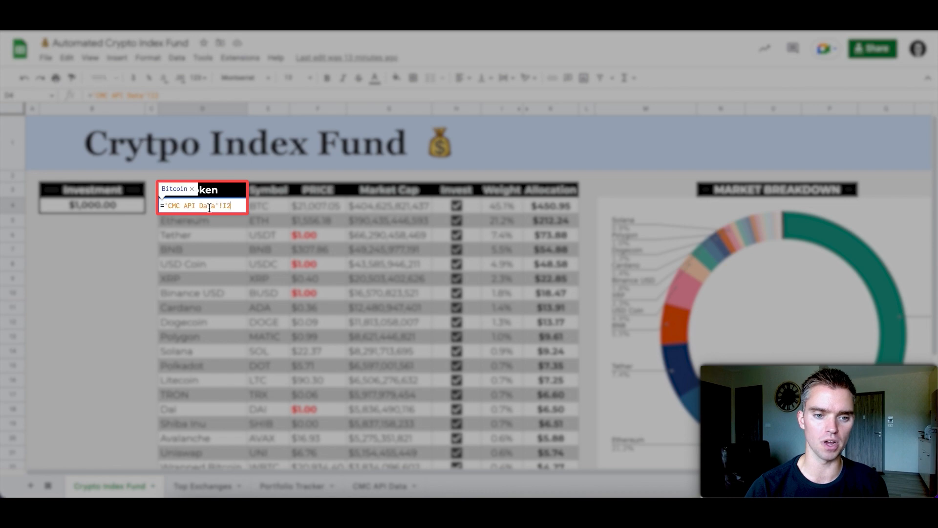
key(Escape)
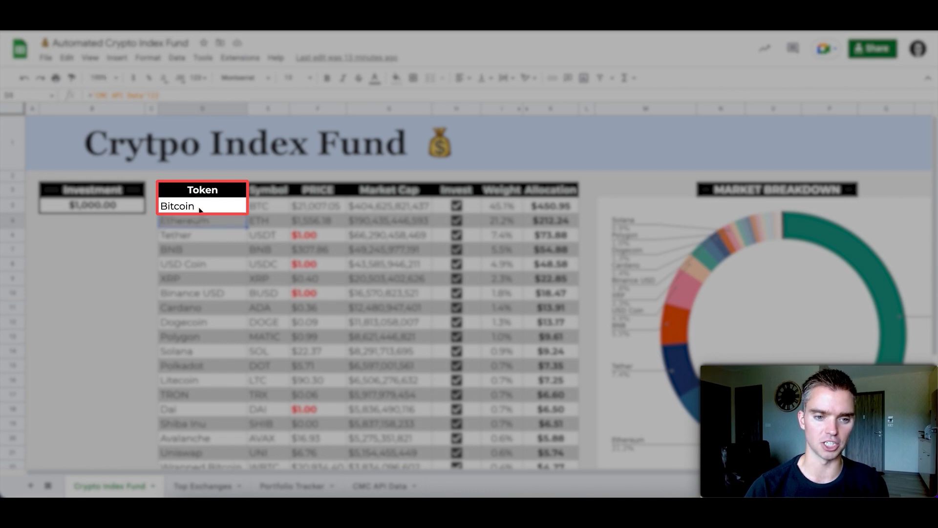
text(=)
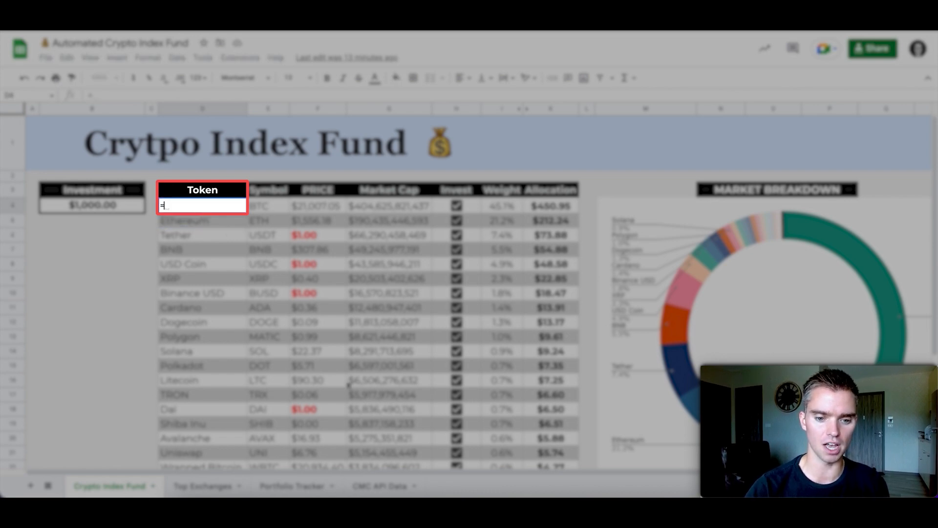
click(380, 486)
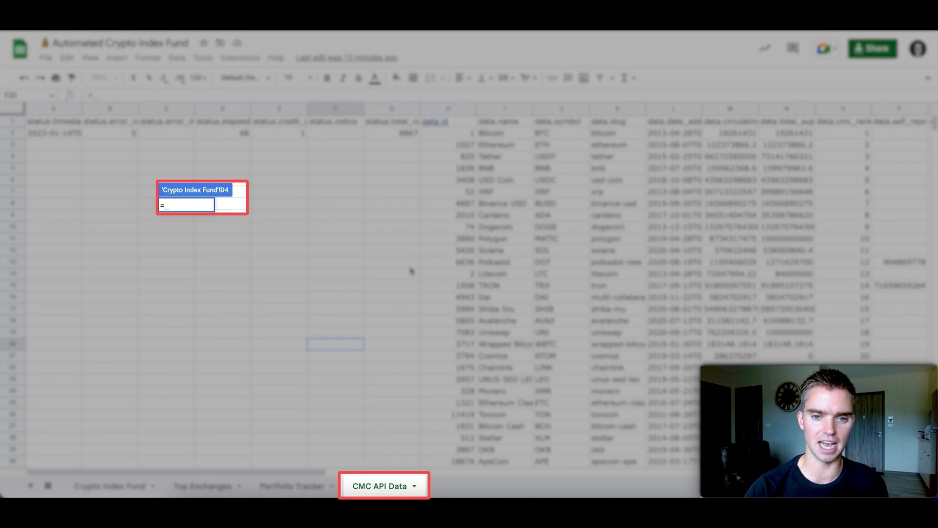
click(507, 133)
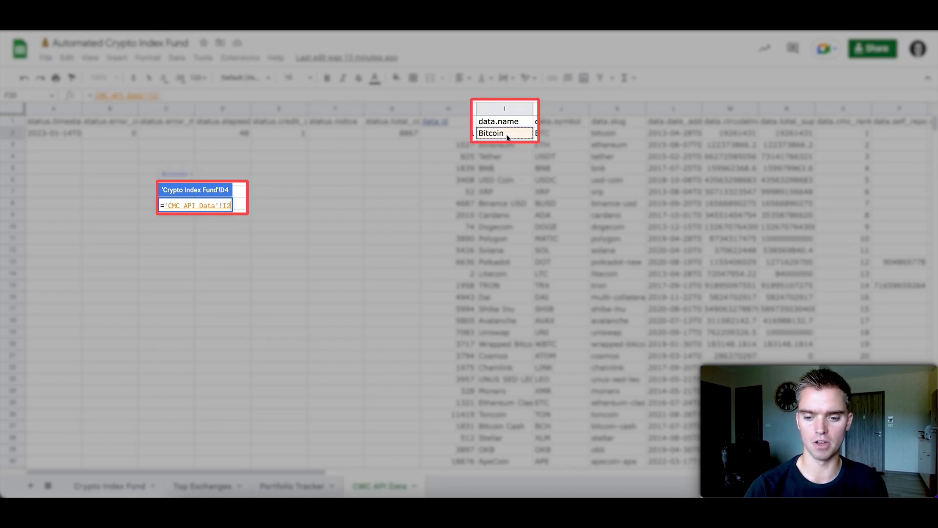
key(Return)
drag(248, 287, 235, 413)
scroll(229, 286, up, 2)
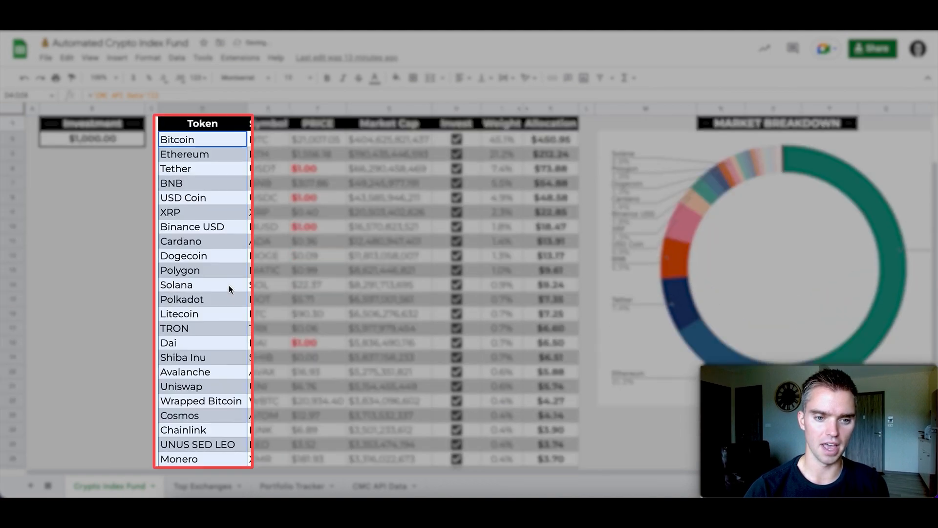
scroll(228, 285, up, 2)
Step: Clear the token names below Bitcoin and refill the Token column from D4's formula
click(220, 281)
drag(222, 222, 220, 420)
key(Delete)
key(Up)
drag(246, 213, 242, 400)
scroll(209, 242, up, 3)
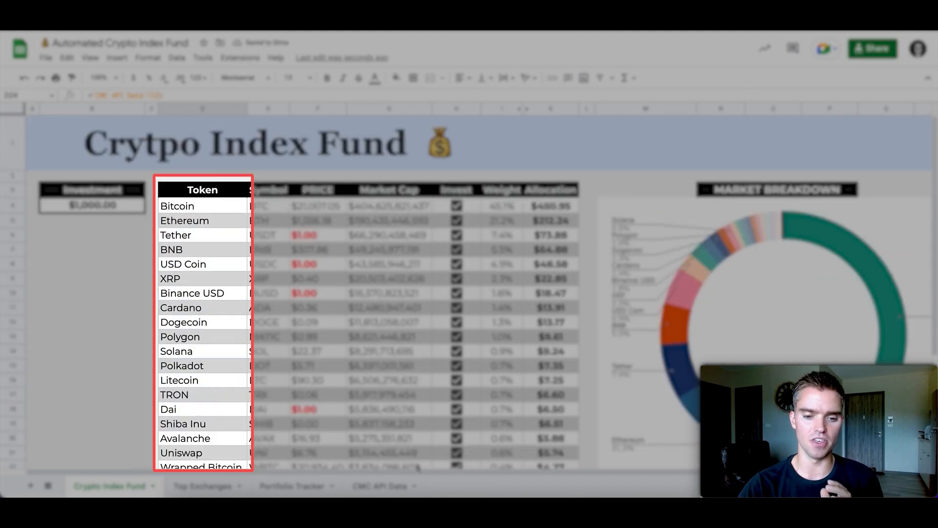
Step: Check the CMC API Data sheet, and inspect the Symbol, Price and Market Cap formulas in Bitcoin's row of the Crypto Index Fund sheet
click(381, 486)
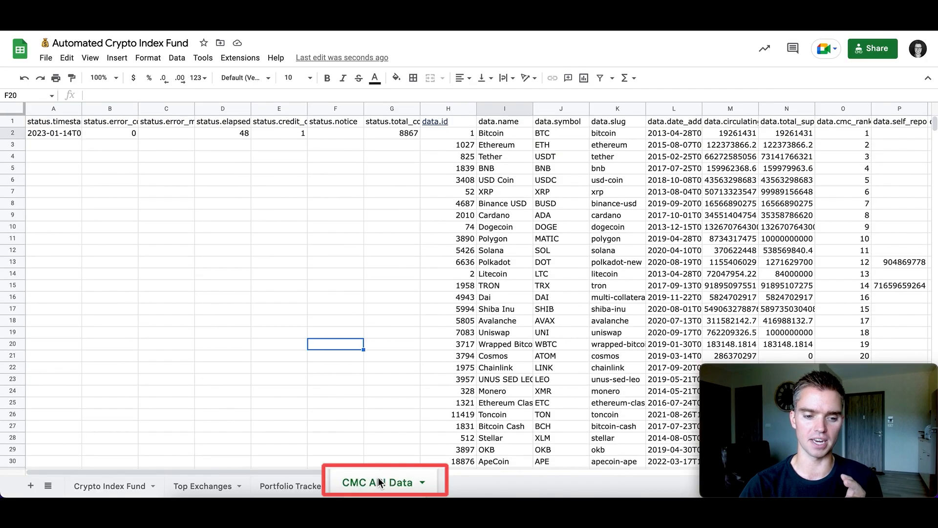
click(120, 484)
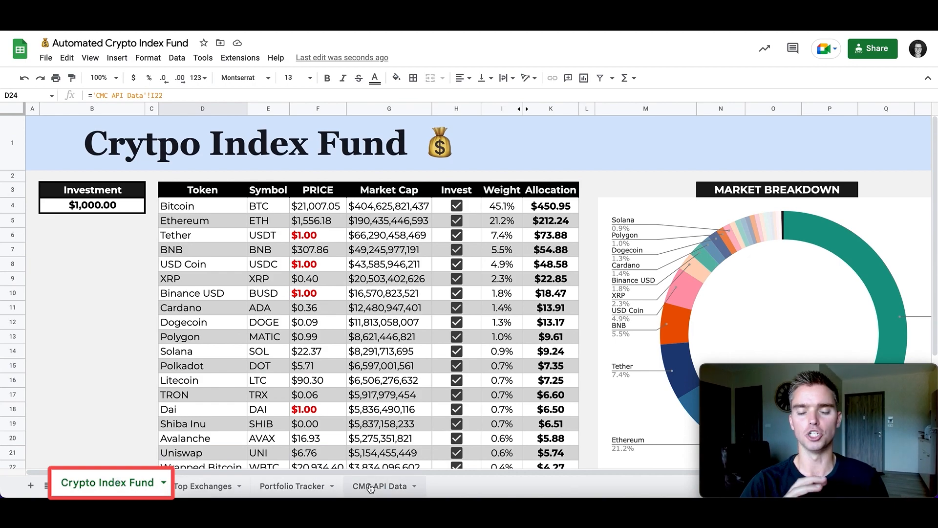
click(224, 209)
double_click(268, 209)
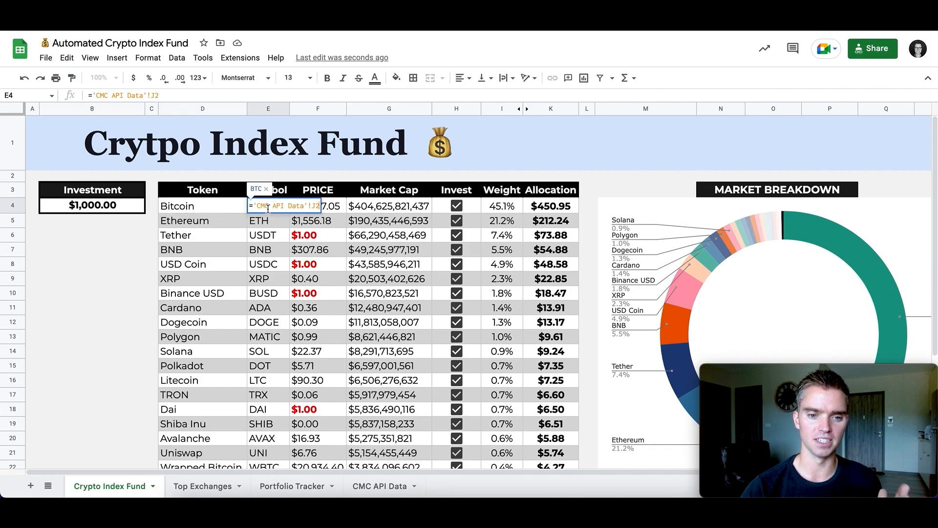
click(269, 233)
double_click(320, 205)
click(407, 266)
double_click(407, 205)
click(404, 269)
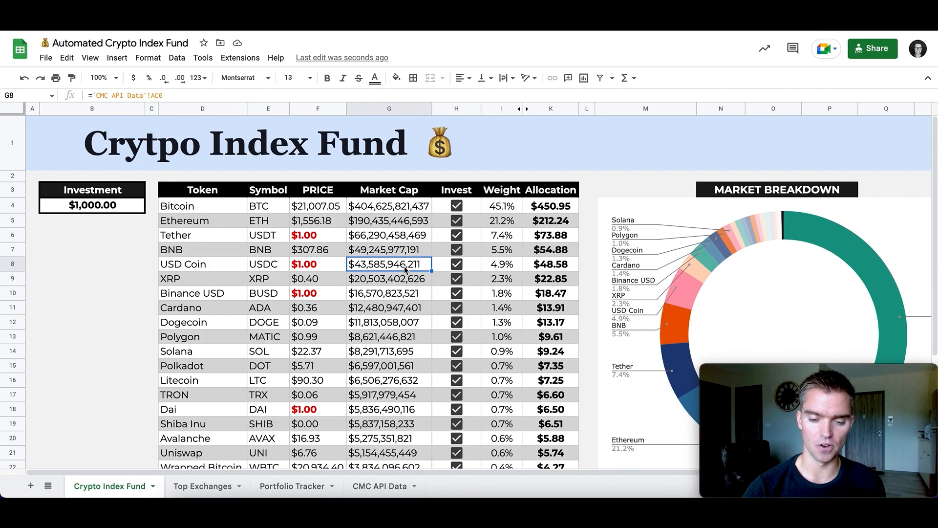
Step: Inspect Bitcoin's Weight and Allocation formulas and examine the values in the Market Cap column
click(501, 211)
click(541, 211)
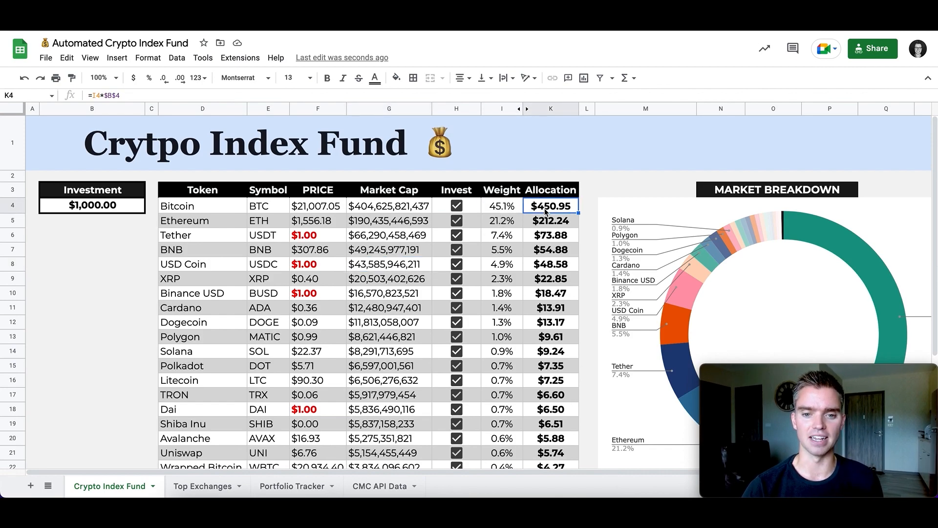
click(503, 209)
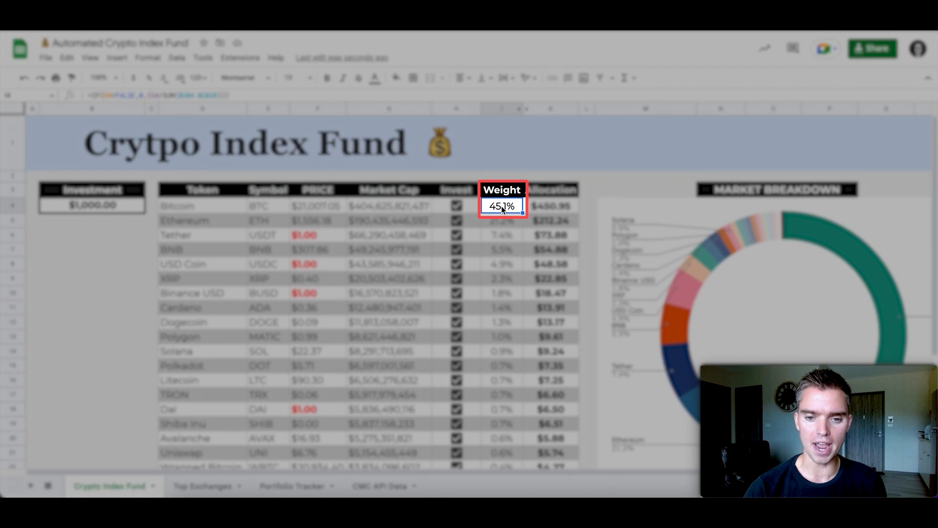
double_click(501, 207)
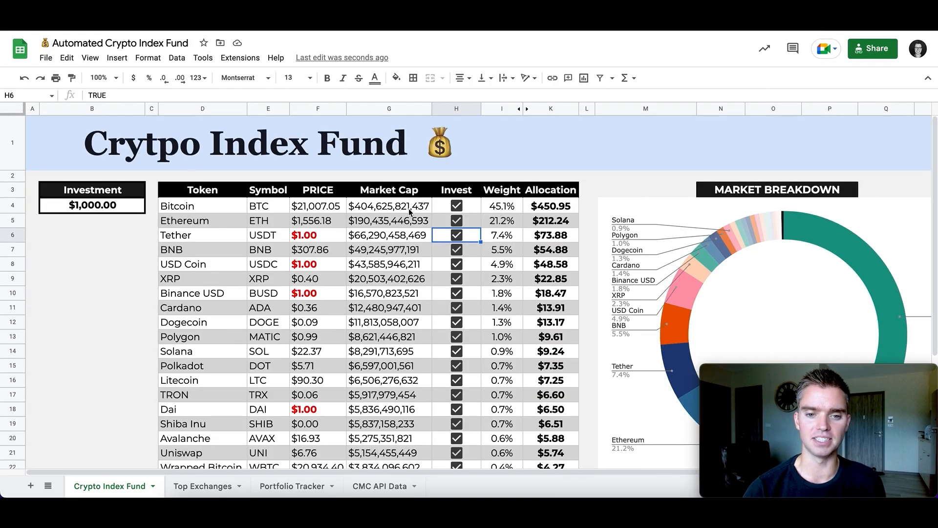
click(400, 210)
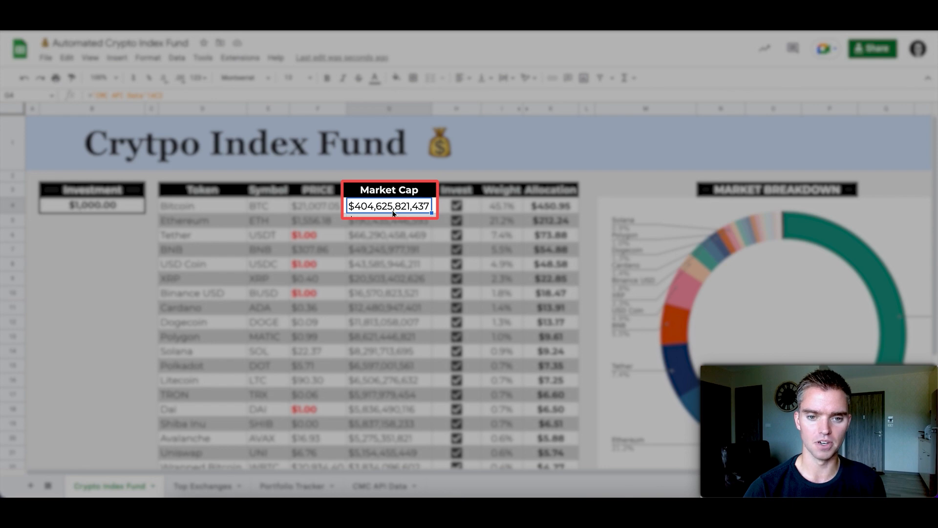
scroll(416, 291, down, 3)
scroll(411, 214, up, 2)
scroll(410, 212, up, 1)
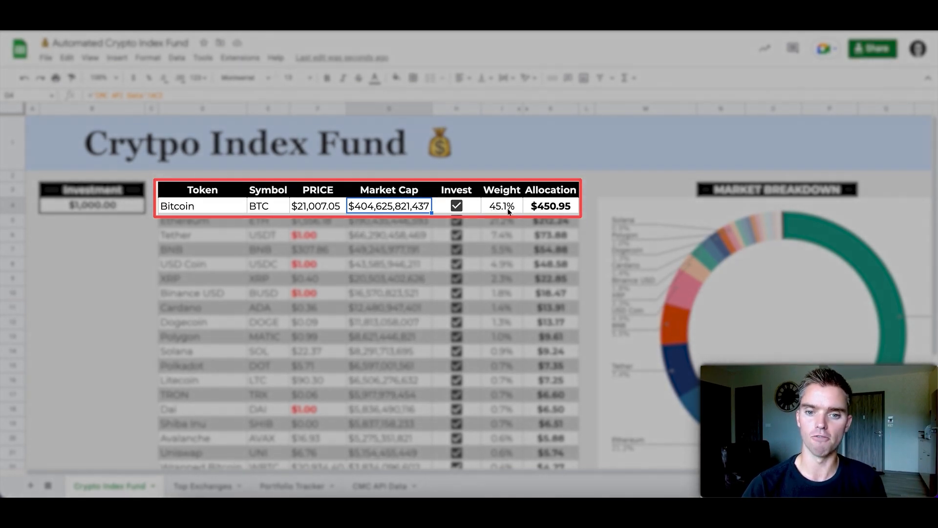
Step: Examine the Weight formulas for Bitcoin, Ethereum and Tether, and compare the weights with the Market Breakdown chart
click(508, 211)
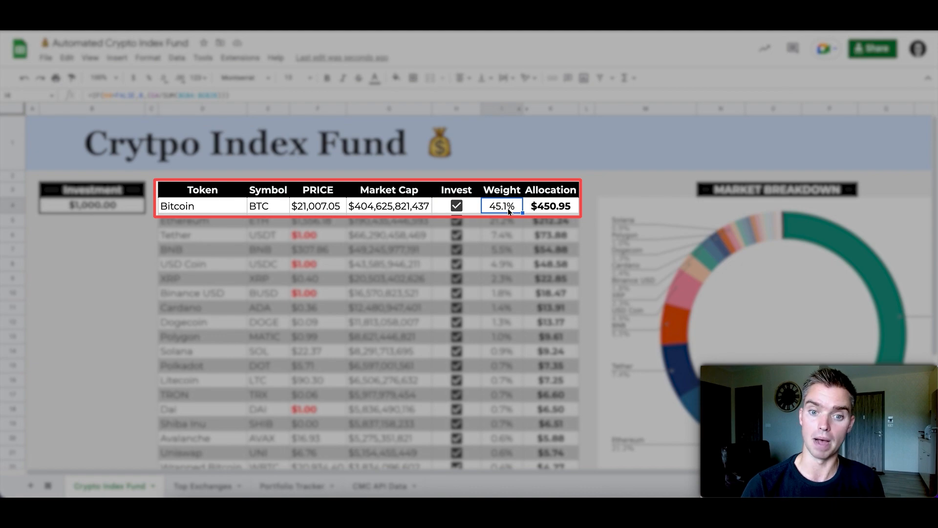
click(503, 224)
click(222, 240)
click(512, 238)
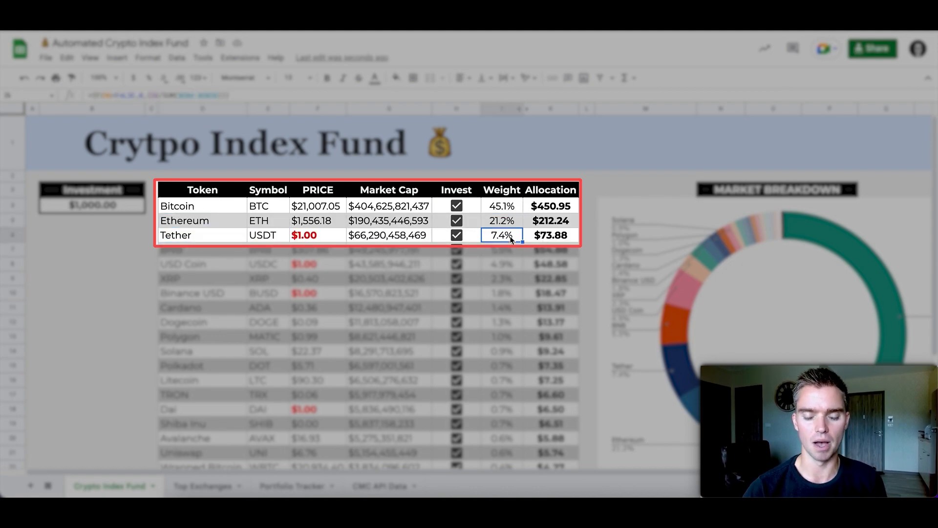
scroll(532, 244, right, 3)
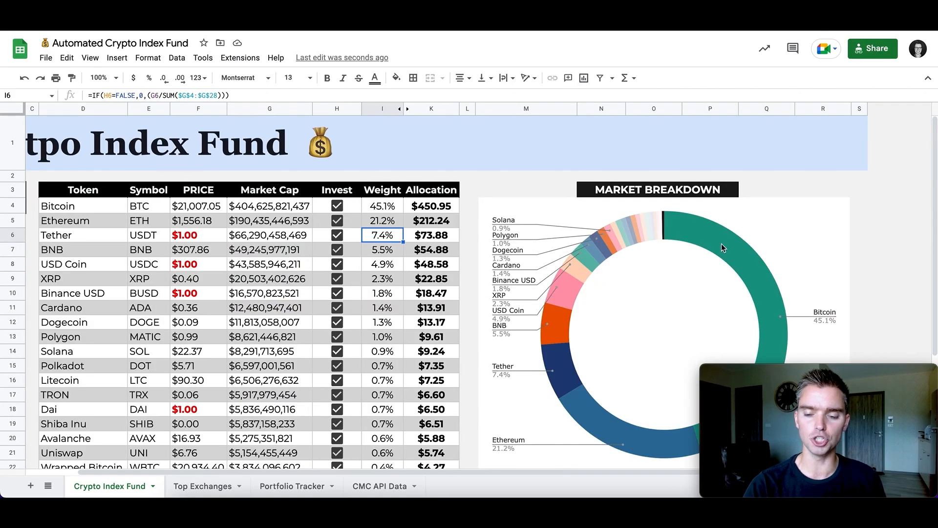
scroll(467, 157, left, 3)
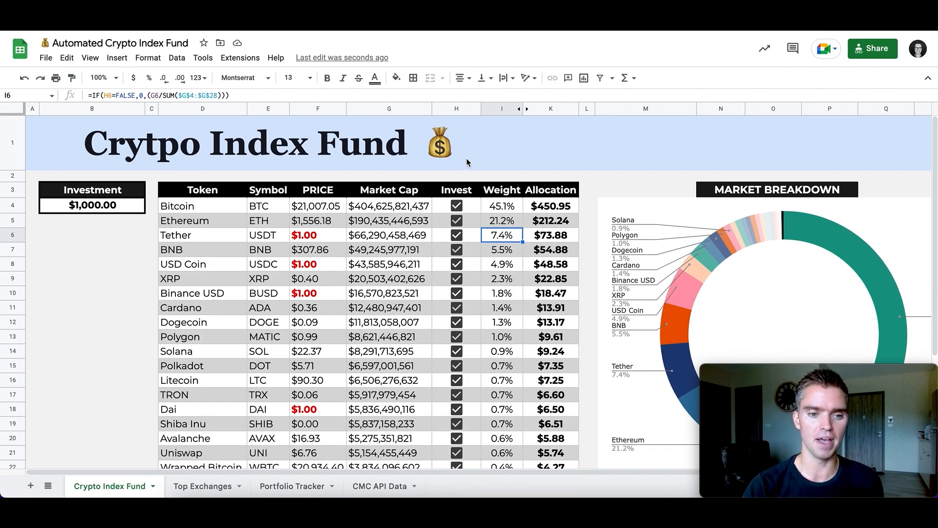
Step: Review the Token column from Bitcoin in D4 to Toncoin in D28
click(212, 206)
scroll(220, 308, down, 3)
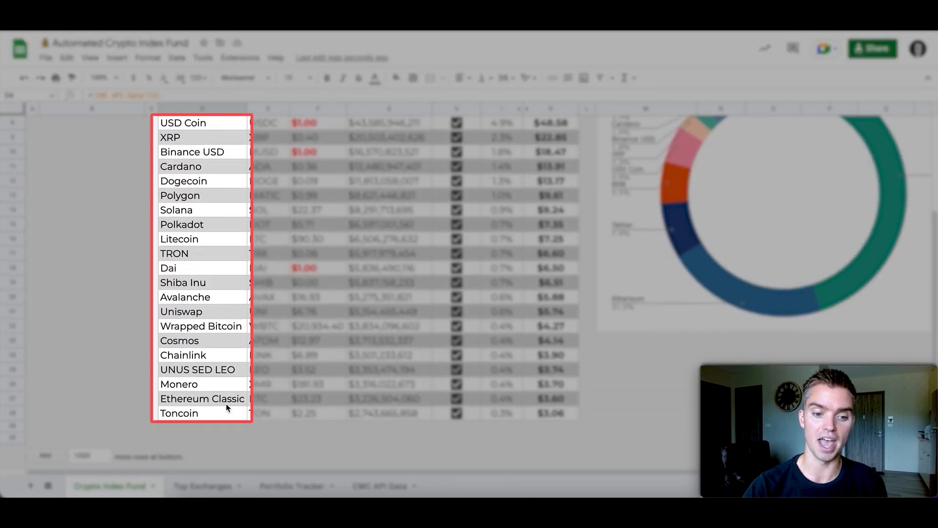
click(201, 415)
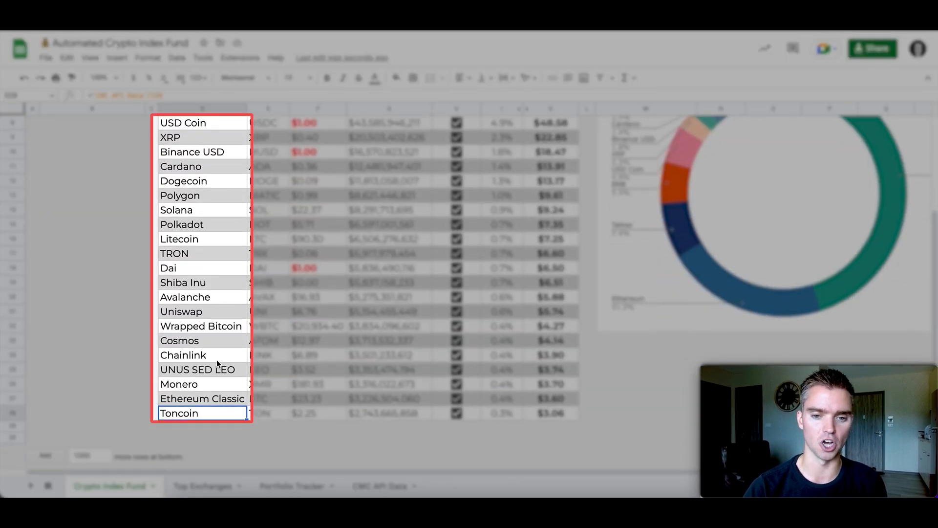
scroll(216, 360, up, 3)
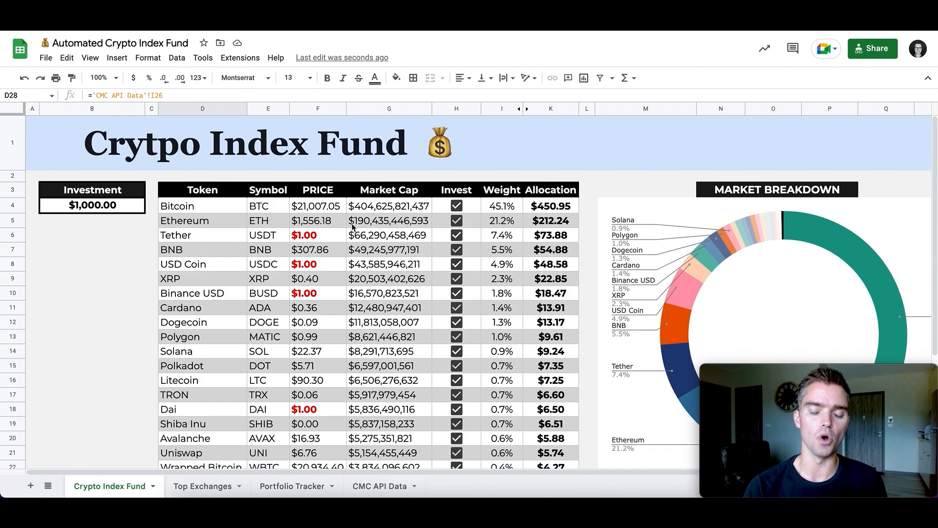
Step: Set the Investment amount in B4 to 20000
click(136, 209)
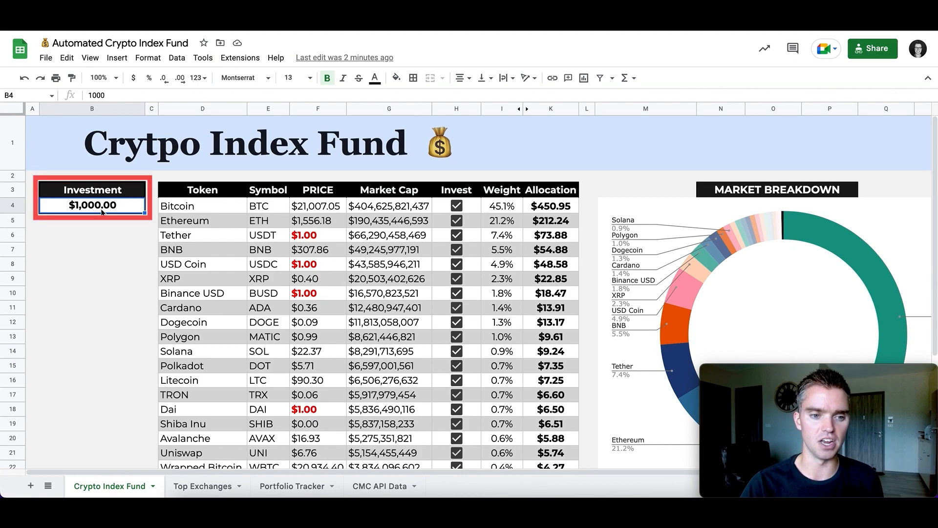
text(20000)
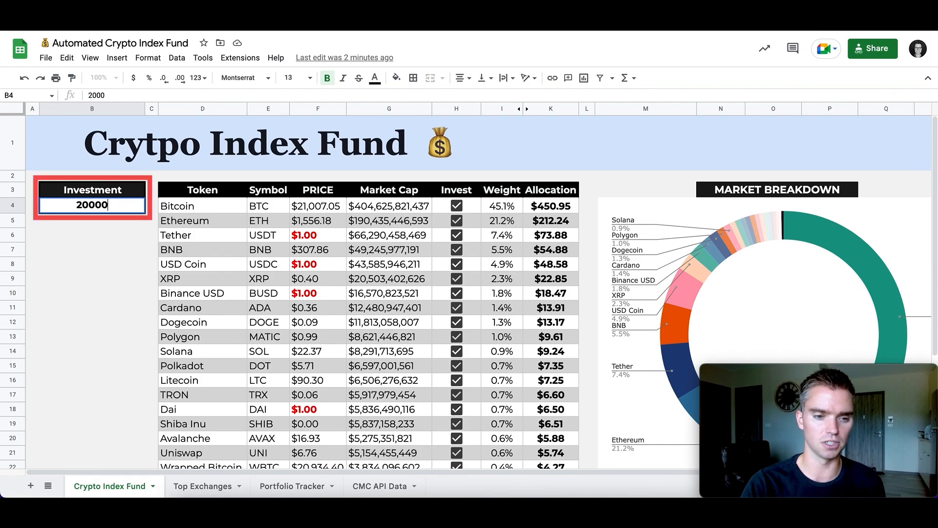
key(Return)
Step: Change the Investment amount in B4 to 2000
click(111, 209)
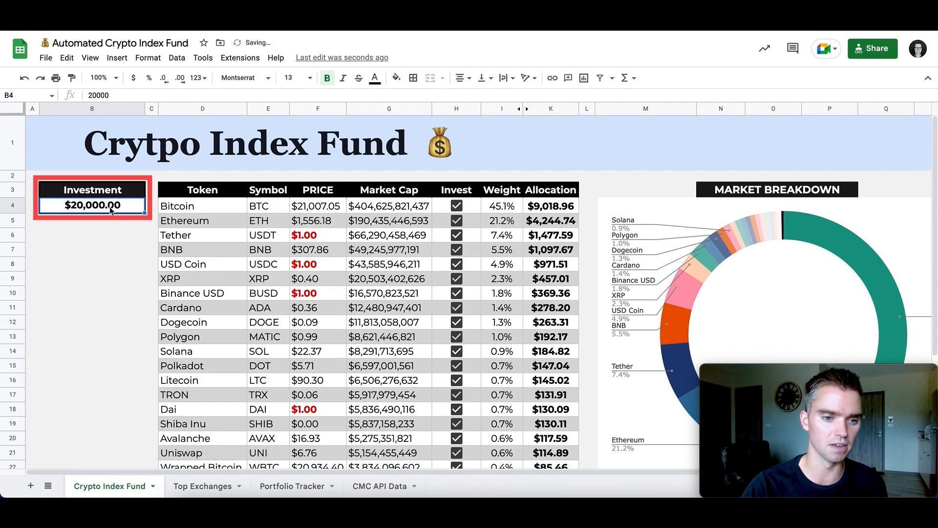
text(2000)
key(Return)
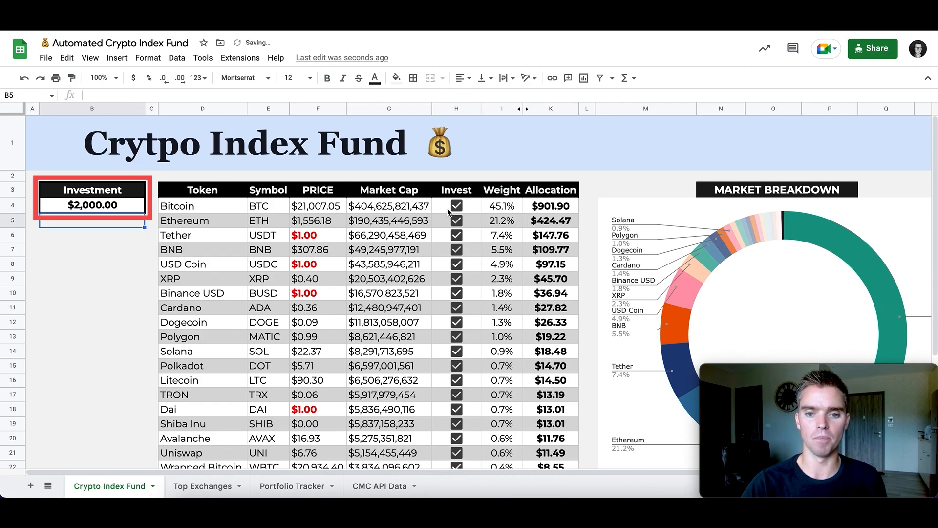
Step: Inspect the Allocation formulas for Bitcoin, Ethereum and Tether, along with Bitcoin's Weight formula
click(555, 210)
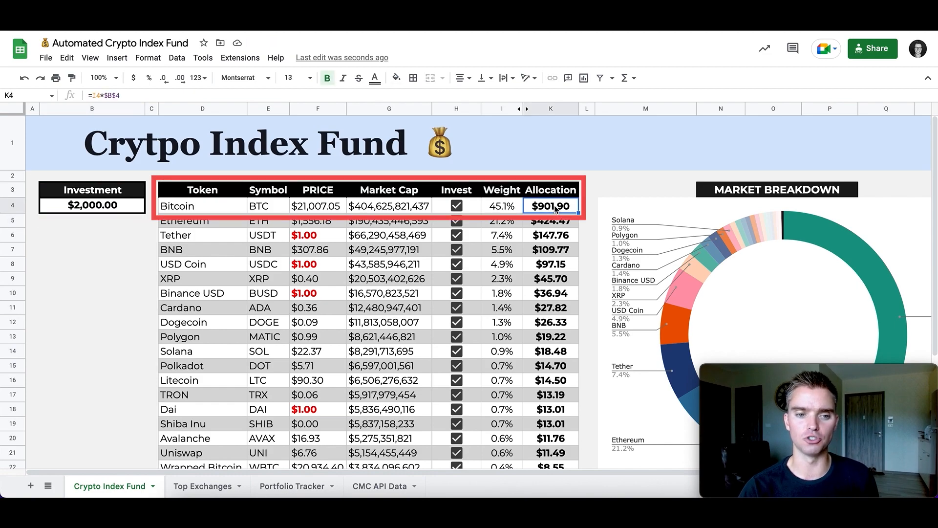
click(557, 226)
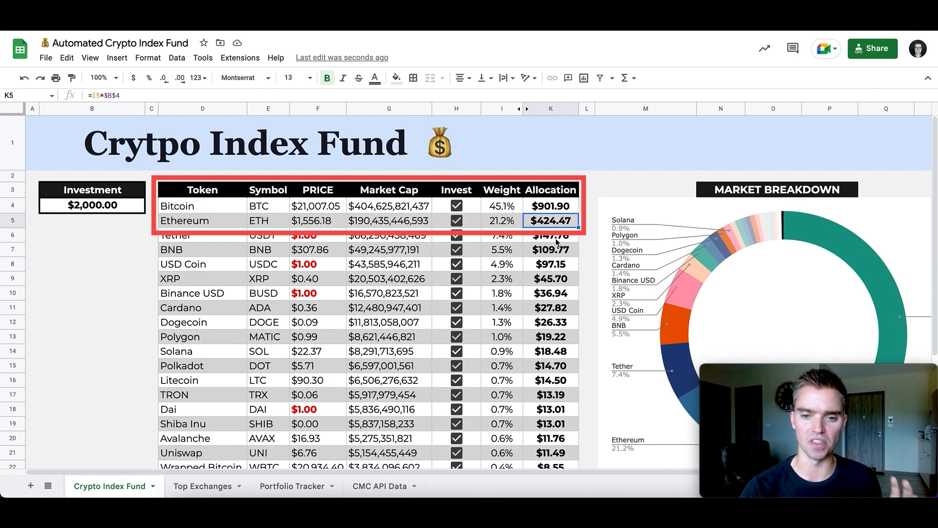
click(557, 241)
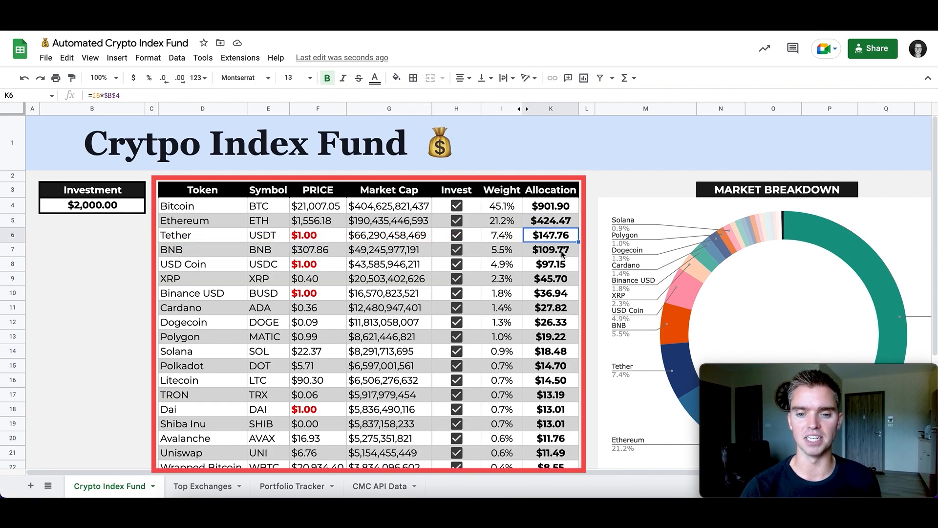
click(558, 211)
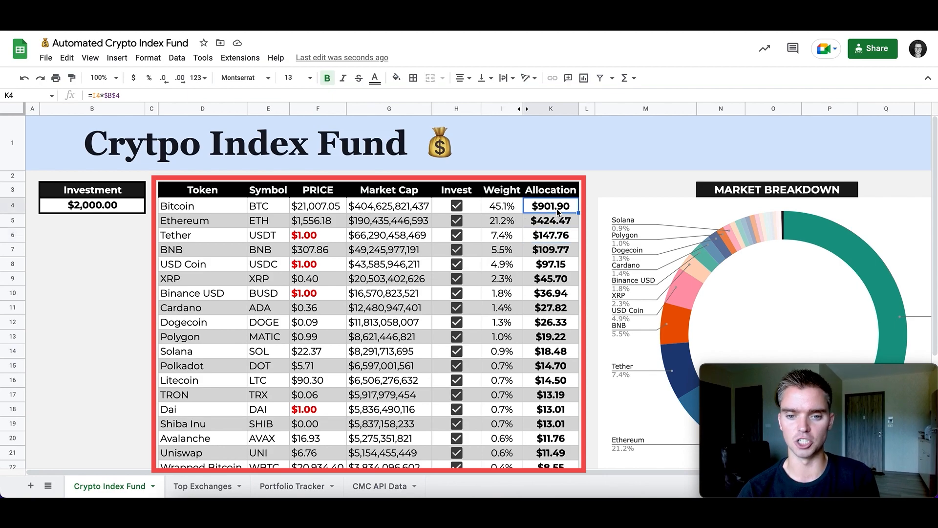
click(508, 211)
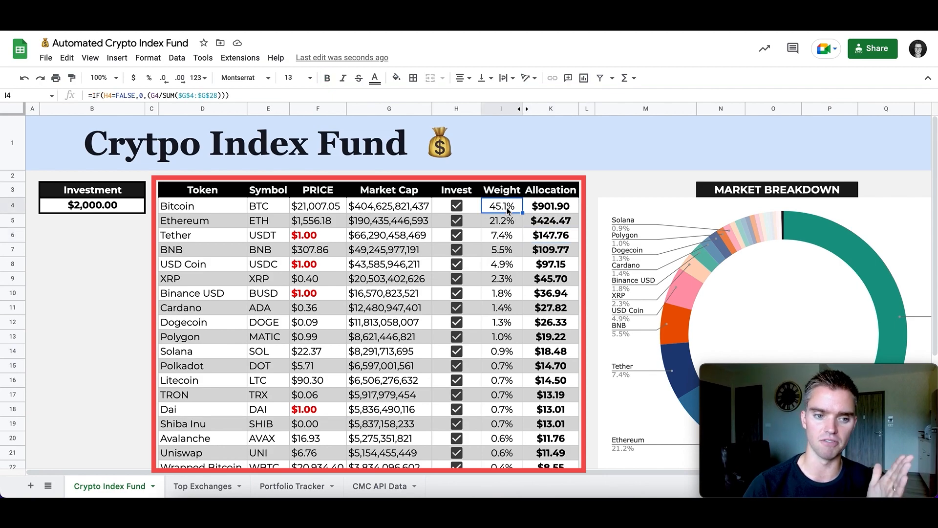
click(547, 212)
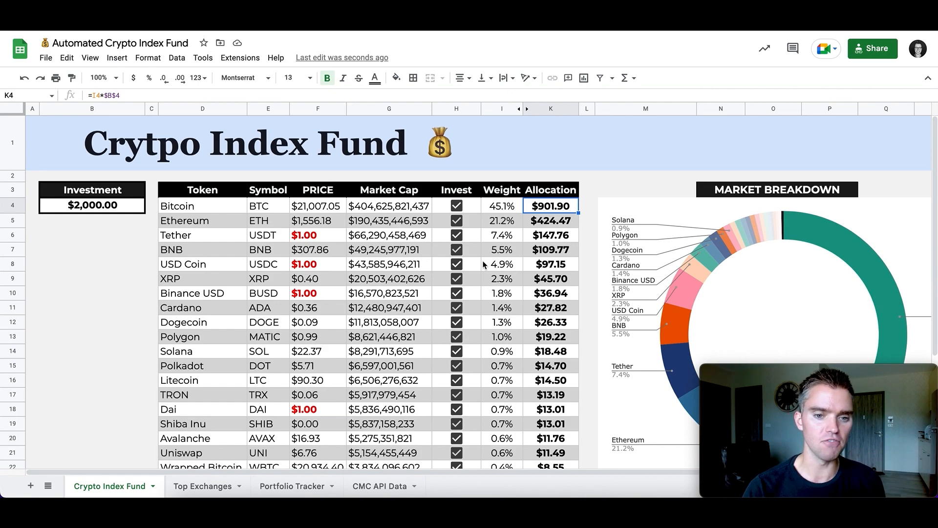
Step: Examine the red-marked prices and token names of the stablecoins Tether, USD Coin, Binance USD and Dai
click(330, 238)
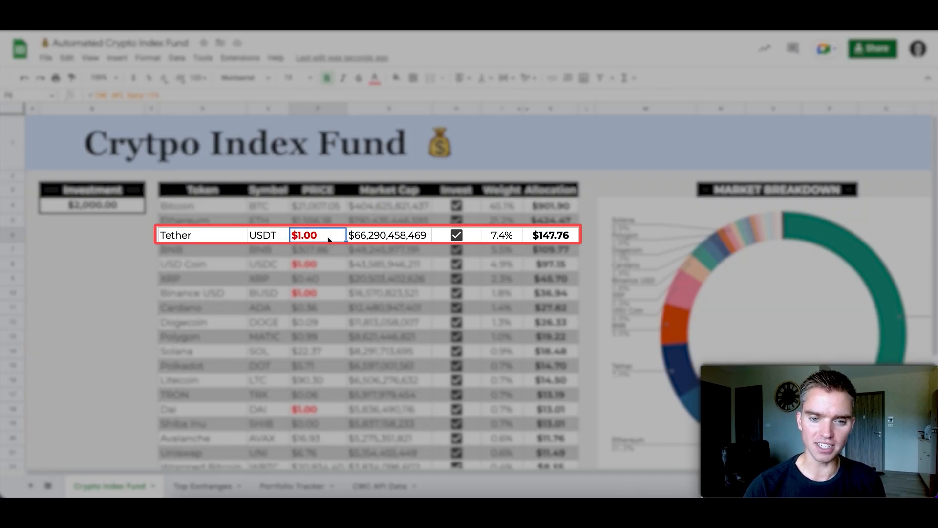
click(331, 268)
click(330, 294)
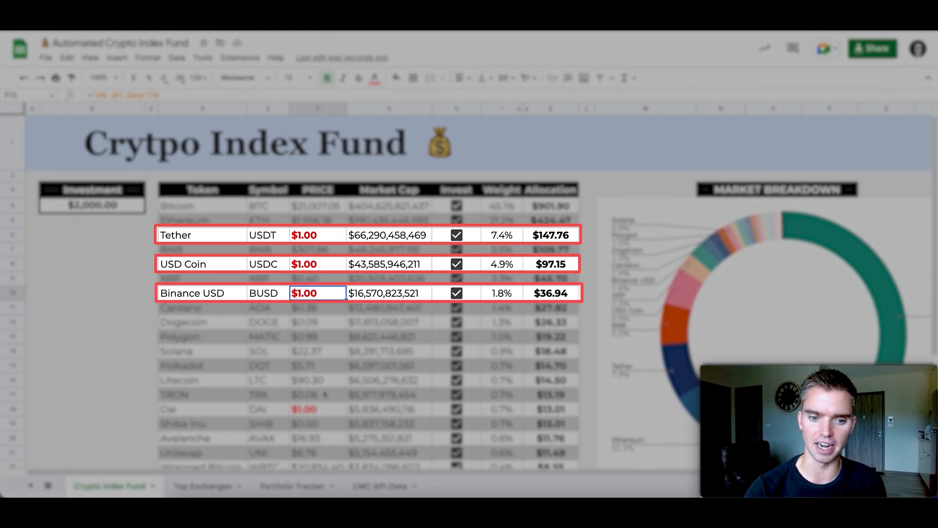
click(320, 410)
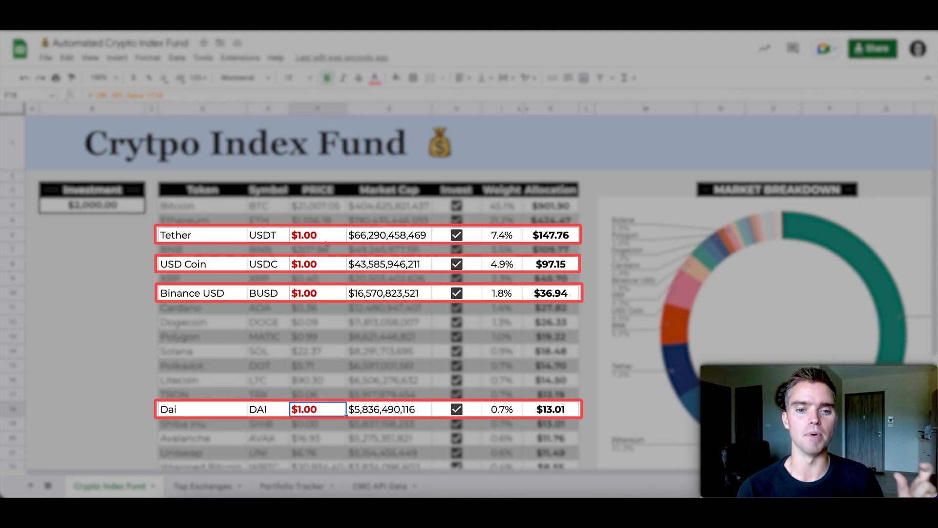
click(212, 236)
click(213, 265)
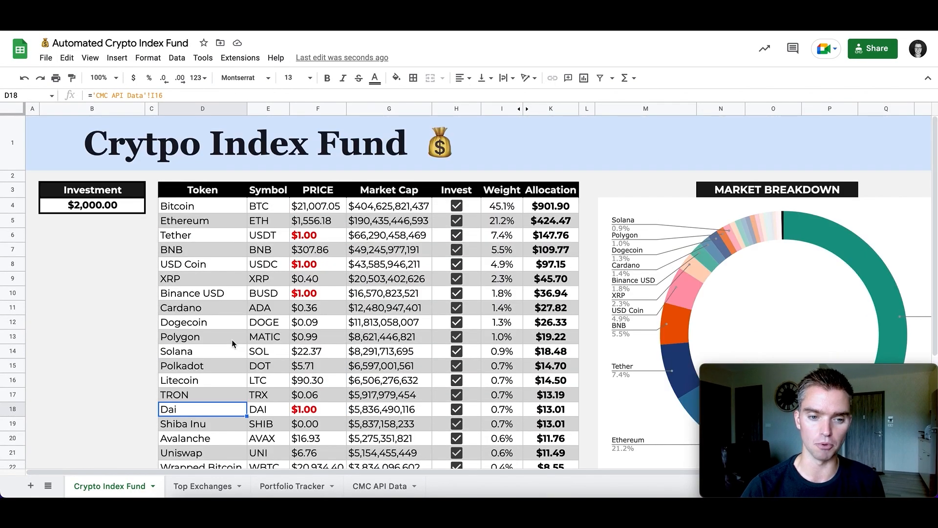
Step: Check Tether's Allocation and compare its price with Bitcoin's price
scroll(254, 338, down, 2)
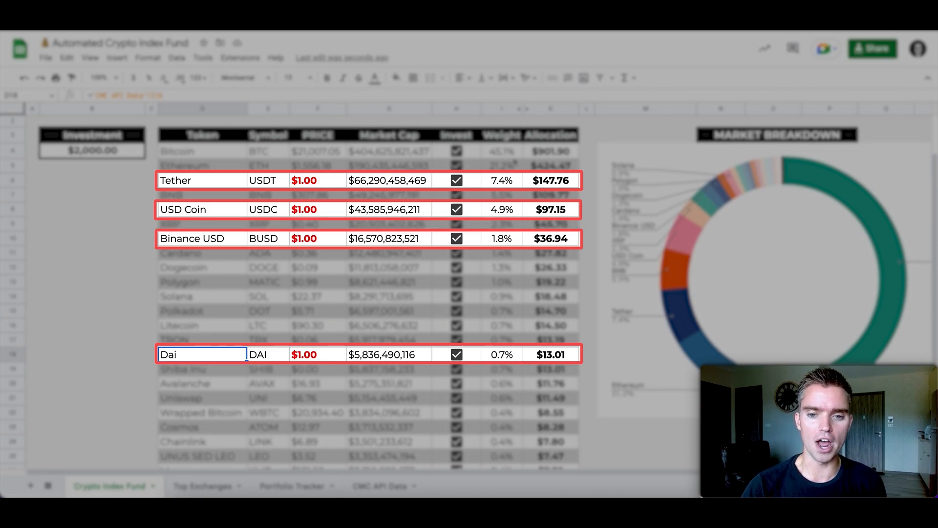
click(546, 183)
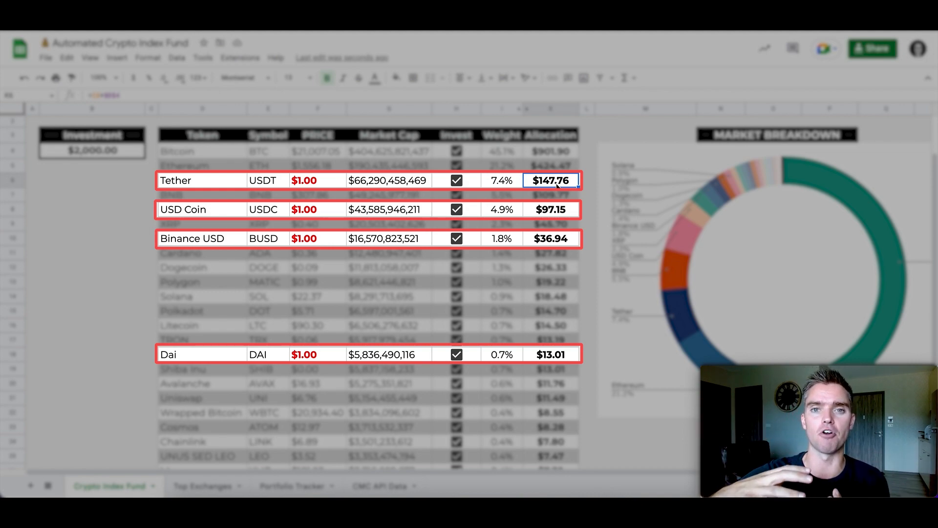
click(322, 183)
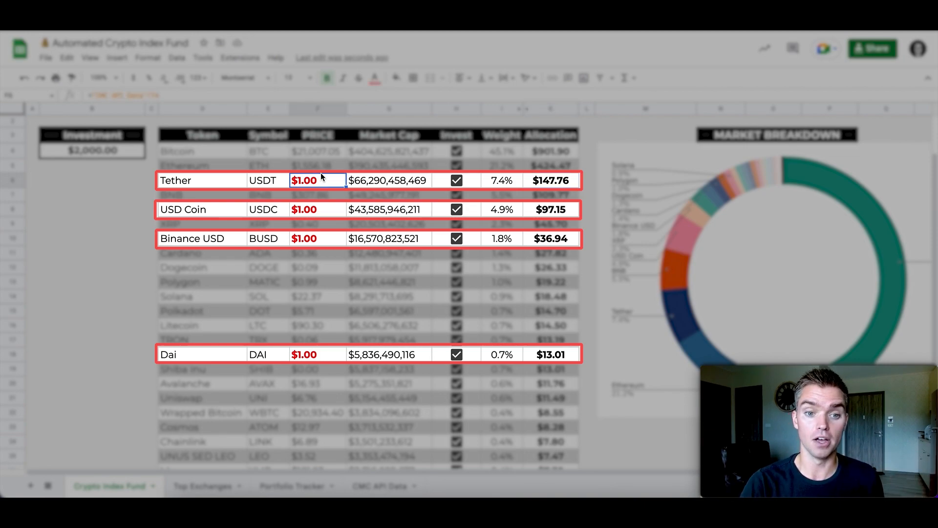
click(316, 153)
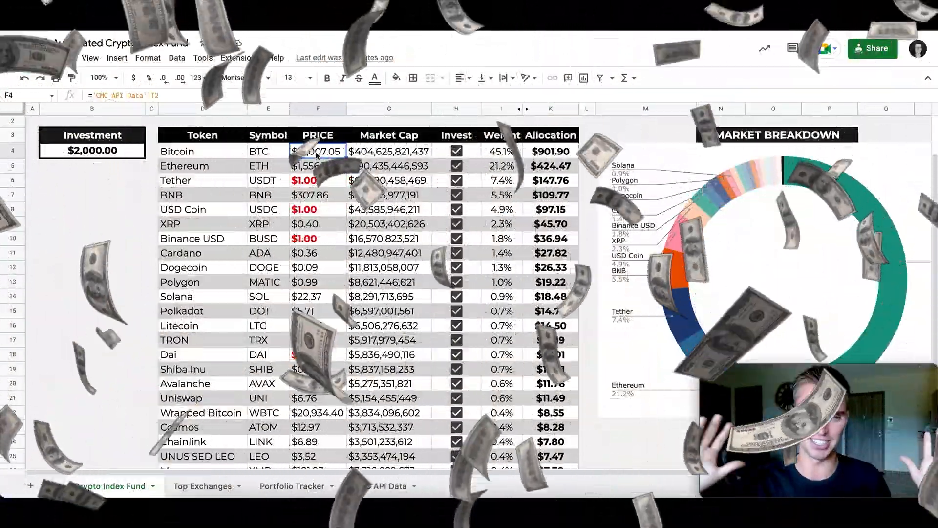
click(315, 185)
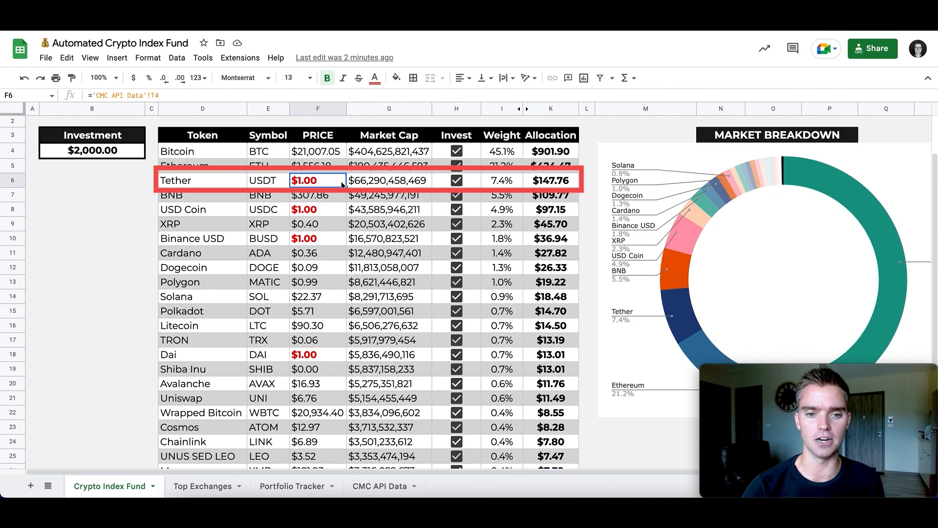
Step: Exclude the stablecoins Tether, USD Coin and Dai from the fund by clearing their Invest checkboxes
click(456, 180)
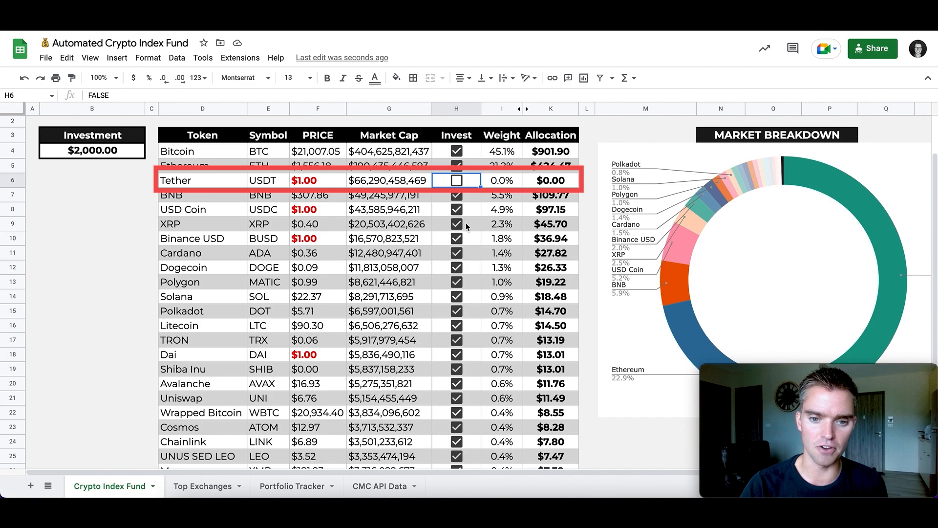
click(456, 209)
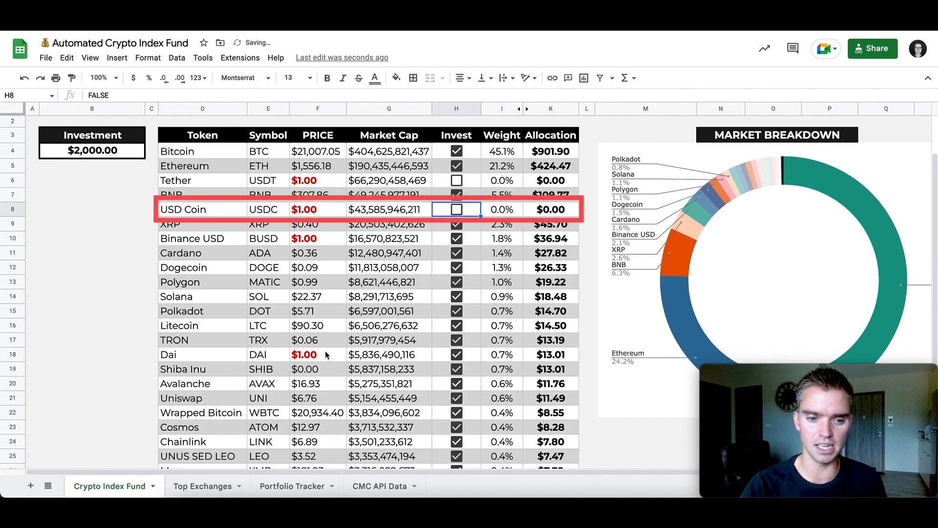
click(456, 354)
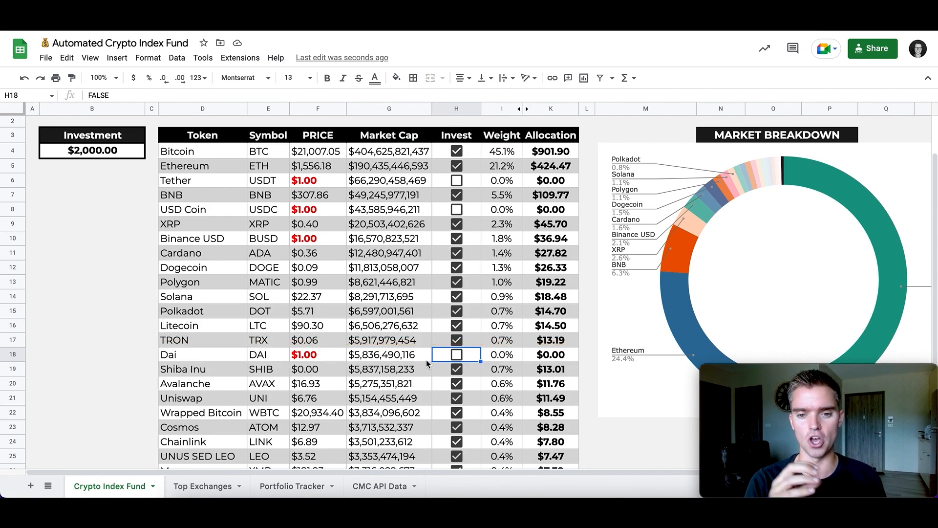
Step: Exclude Dogecoin and Shiba Inu from the fund by clearing their Invest checkboxes
scroll(361, 349, down, 1)
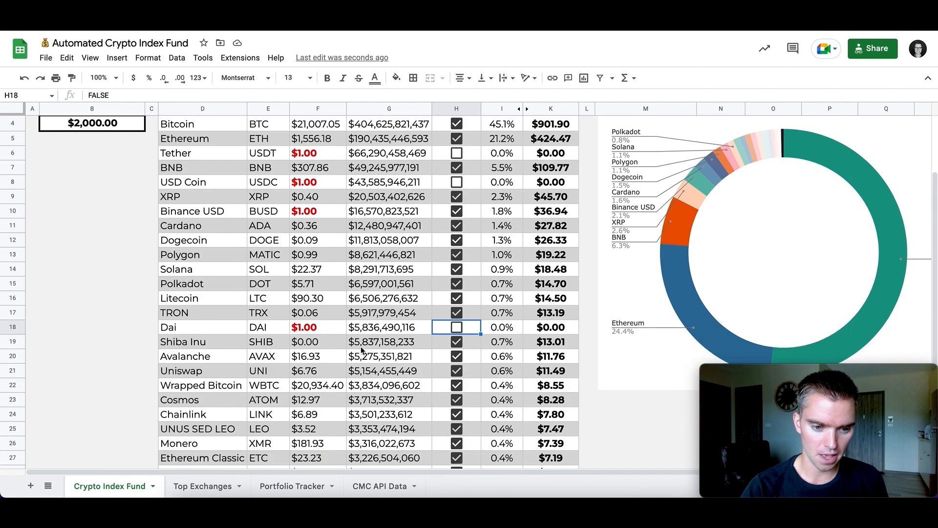
scroll(361, 349, down, 1)
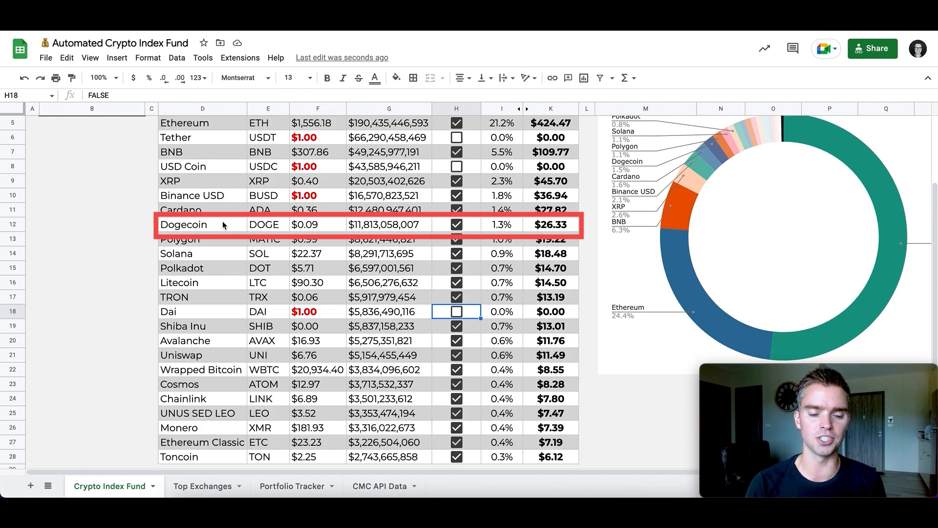
click(456, 225)
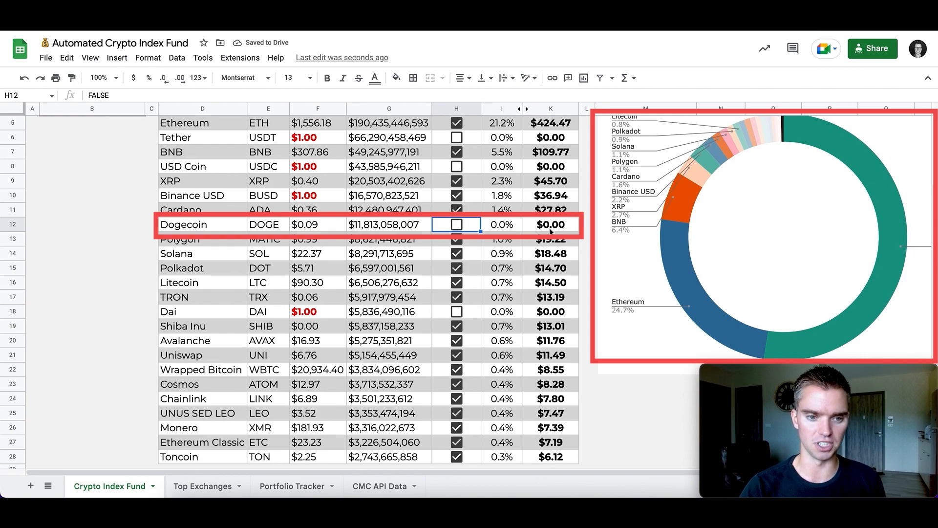
click(455, 326)
click(398, 294)
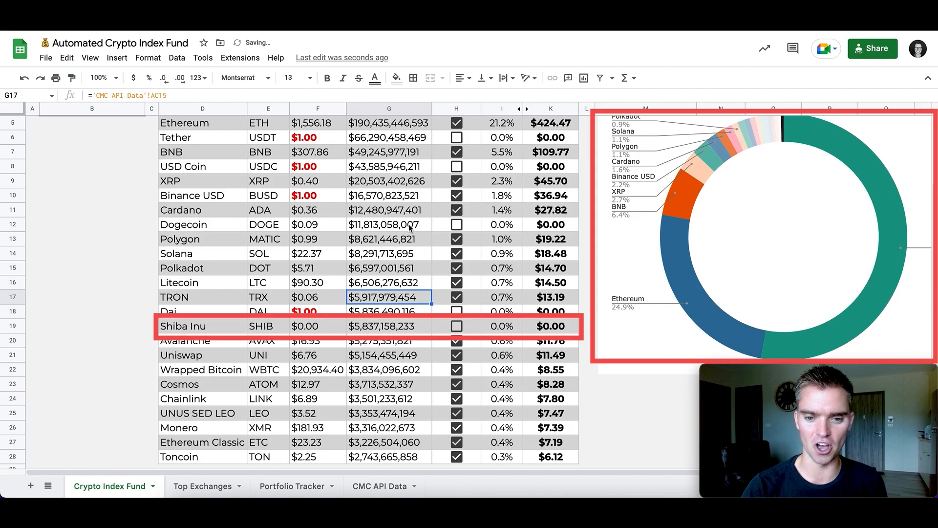
Step: Go back to the Investment amount in B4 and check its value
scroll(409, 226, up, 3)
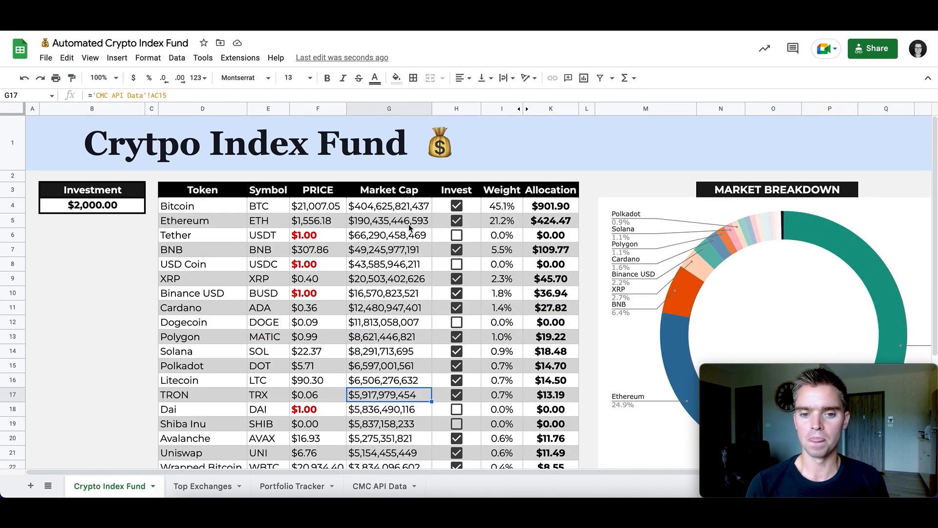
click(110, 206)
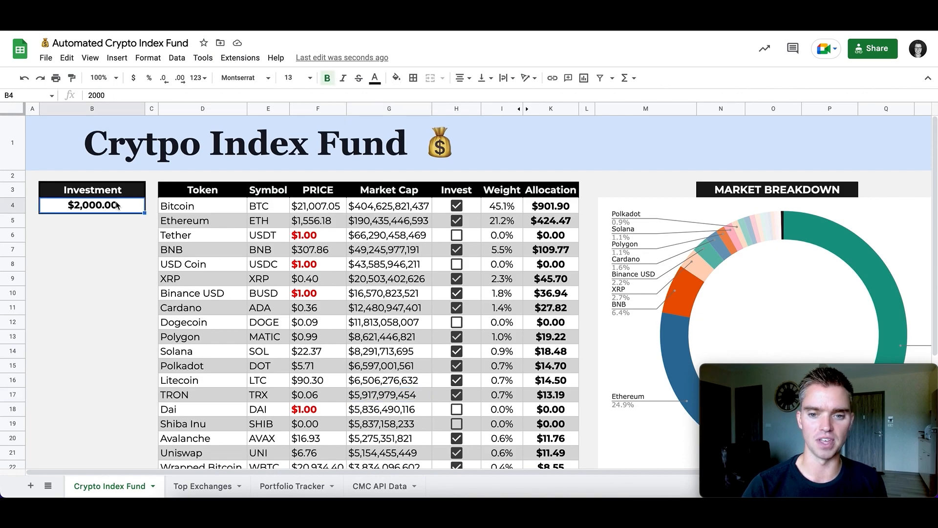
Step: Check Bitcoin's Allocation and view the Portfolio Tracker sheet with its Expense Ratio column
click(554, 209)
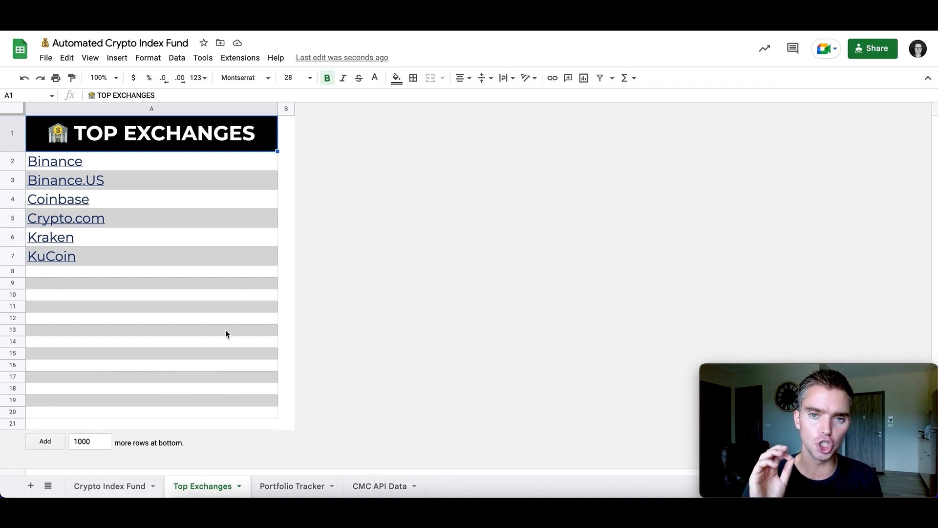
click(300, 486)
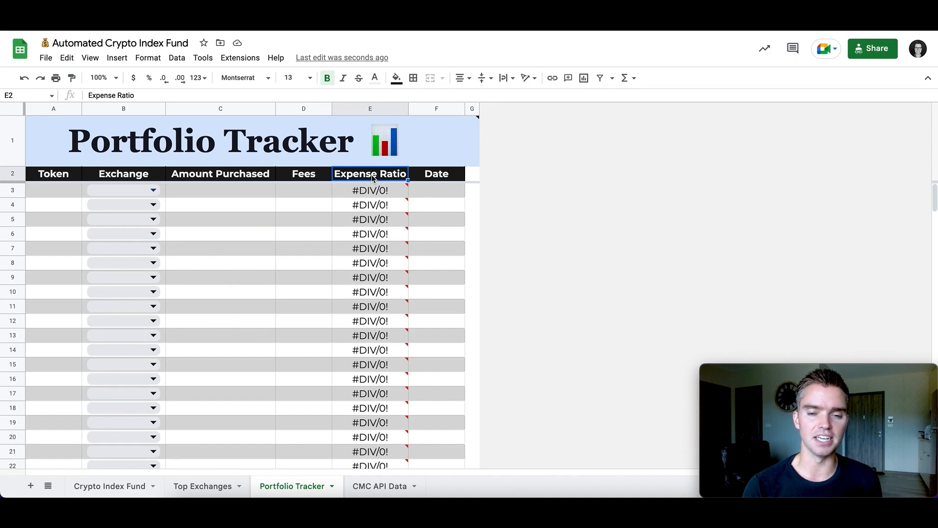
Step: Review the Binance, Binance.US, Coinbase and KuCoin entries and their link previews on the Top Exchanges sheet
click(208, 486)
click(145, 162)
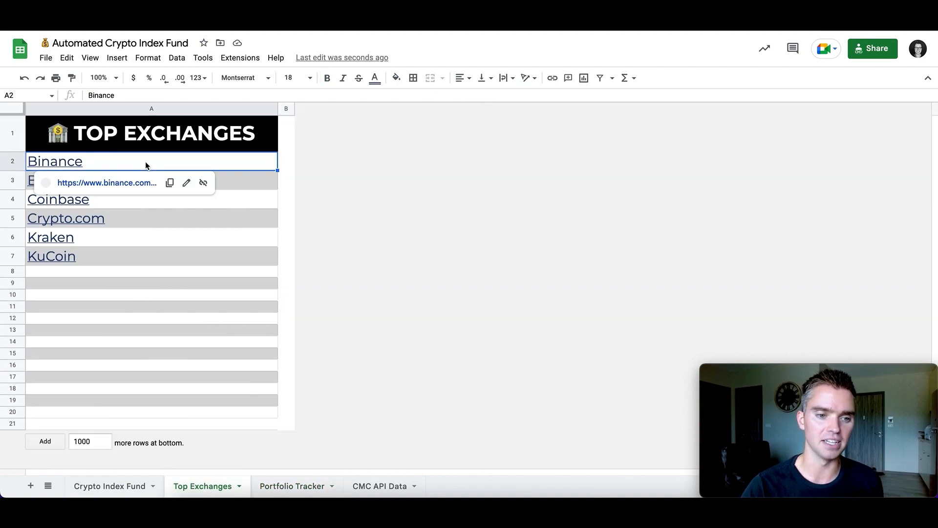
click(146, 254)
click(154, 204)
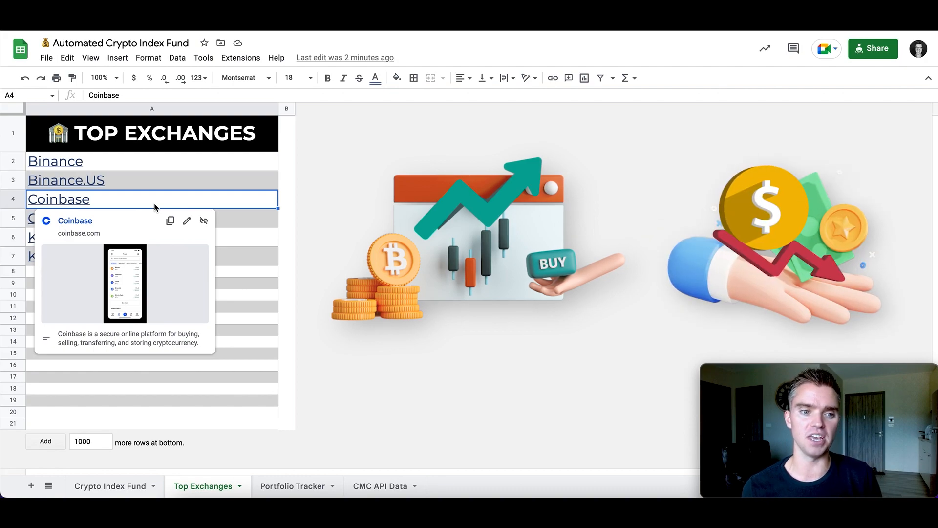
click(194, 182)
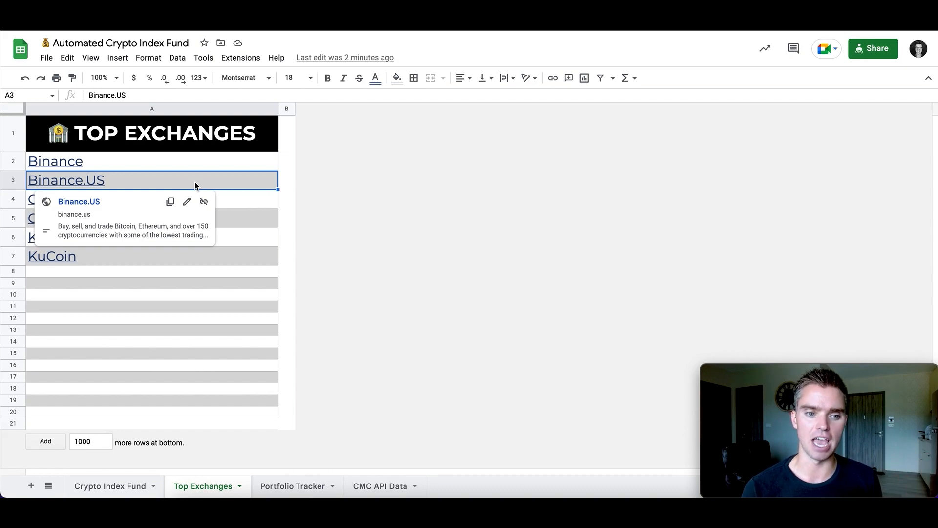
click(246, 255)
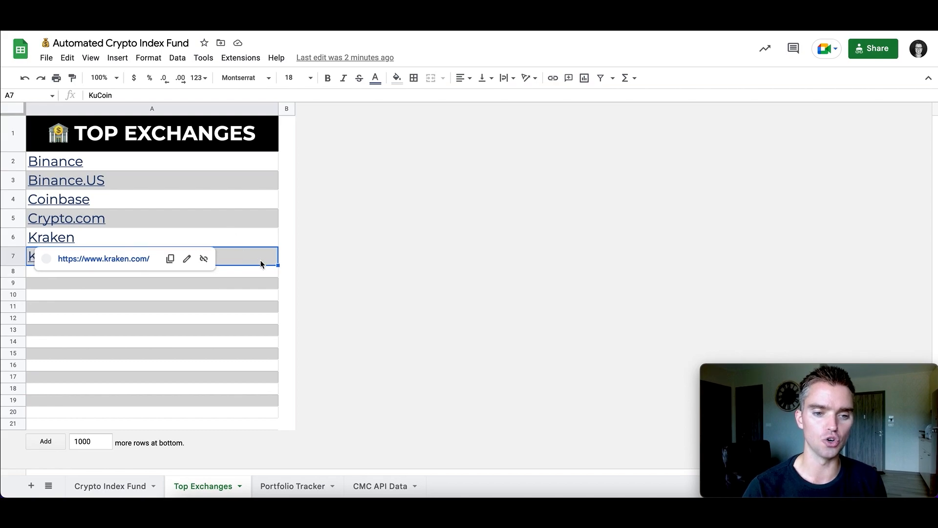
click(235, 284)
mouse_move(78, 261)
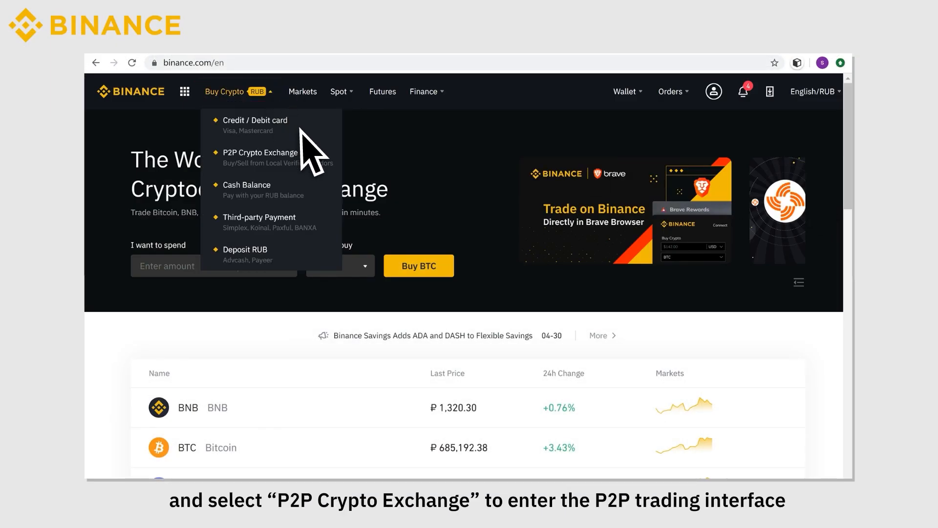
Step: Open the P2P Crypto Exchange on the Binance website and look at its Spot trading options
click(318, 155)
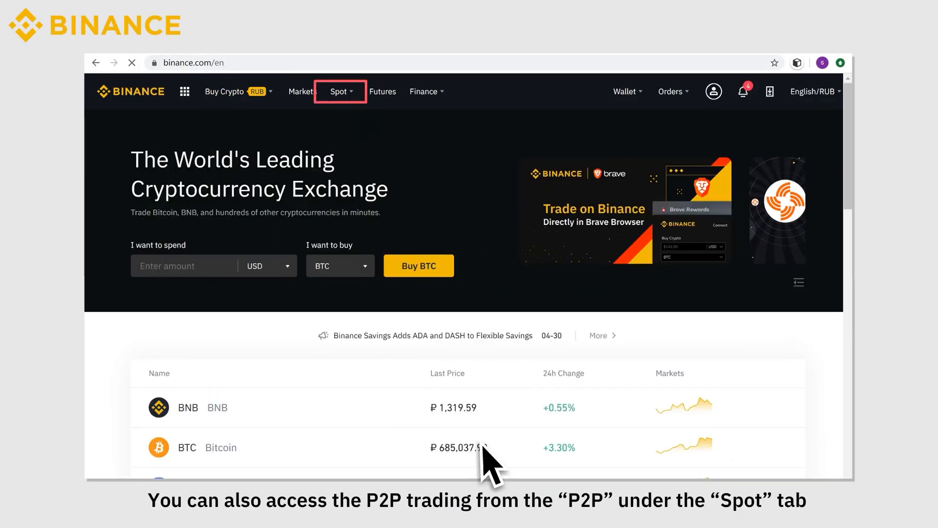
mouse_move(377, 96)
click(518, 250)
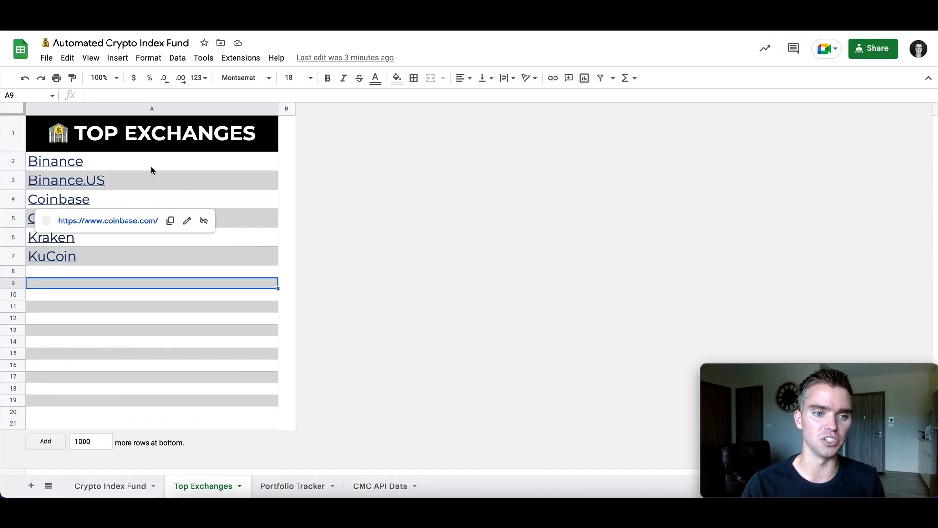
Step: Preview the website links of Binance, Binance.US and KuCoin in the Top Exchanges list
mouse_move(151, 166)
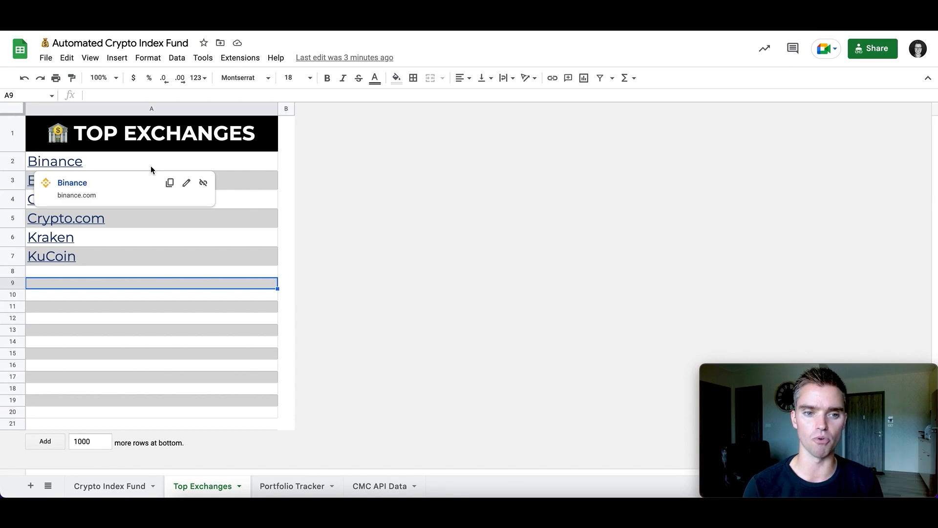
mouse_move(92, 182)
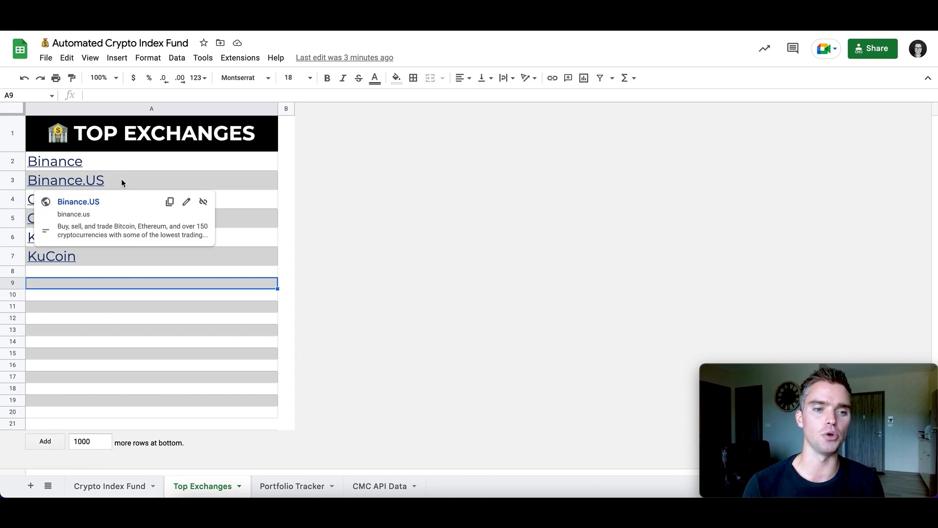
mouse_move(88, 166)
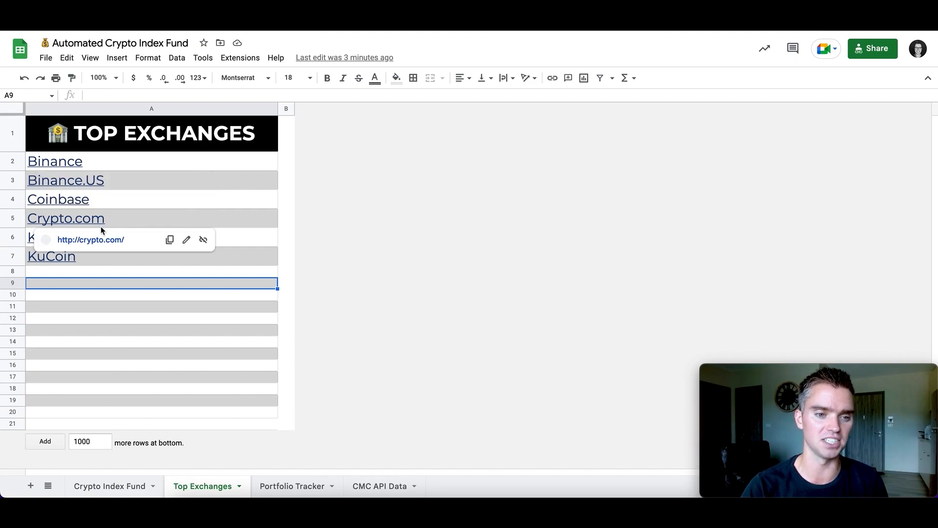
mouse_move(68, 258)
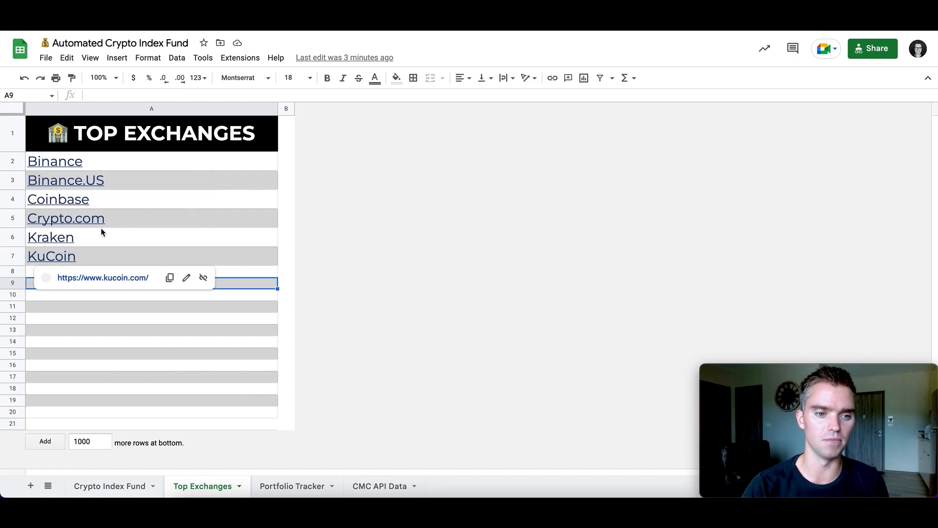
Step: Examine the first row's Token cell and the Exchange options in B3 on the Portfolio Tracker sheet
click(294, 494)
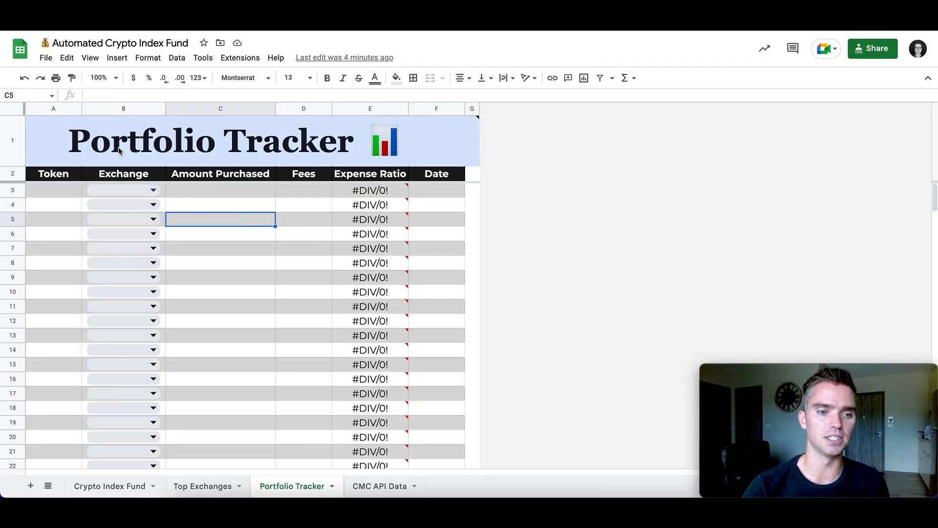
click(62, 190)
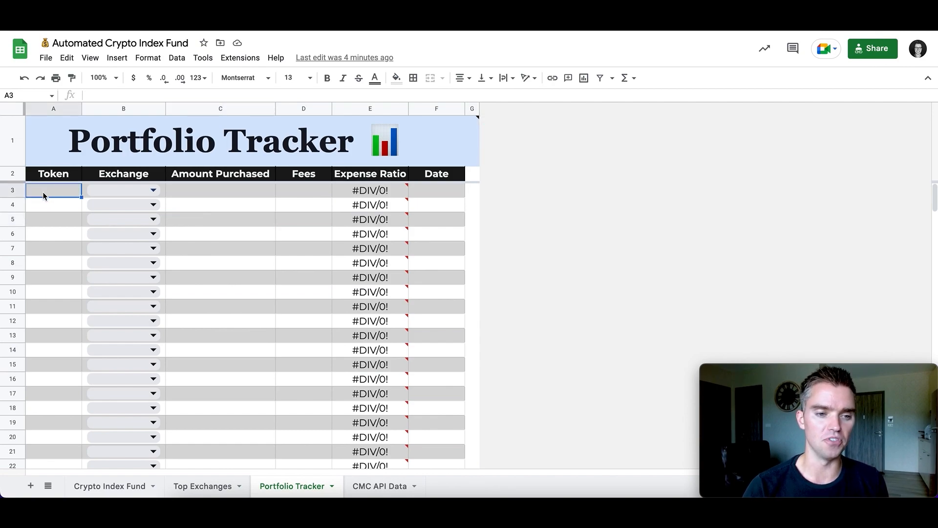
click(153, 190)
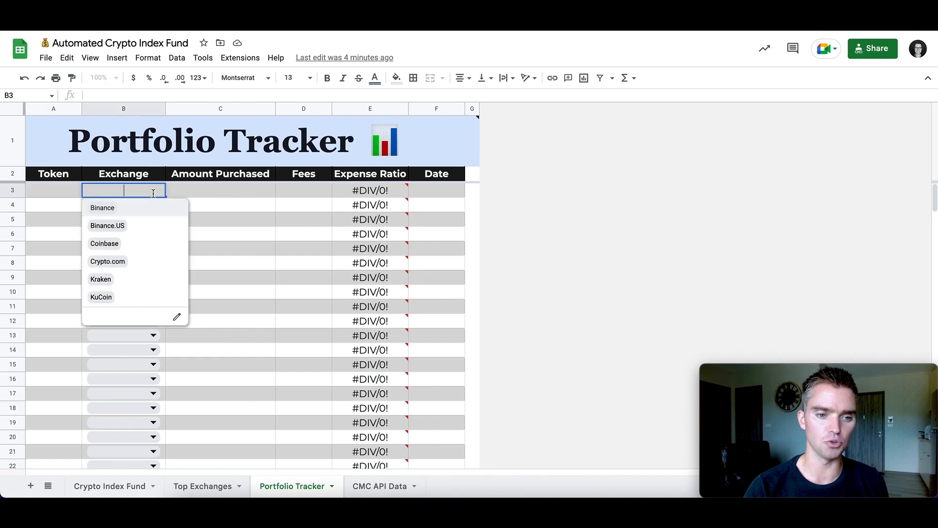
click(229, 220)
Step: Look at the empty rows below KuCoin on the Top Exchanges sheet where more exchanges can be added
click(195, 485)
click(153, 271)
click(155, 286)
click(152, 295)
click(146, 308)
Step: Return to the Portfolio Tracker sheet and check the available exchanges in B3 again without choosing one
click(281, 486)
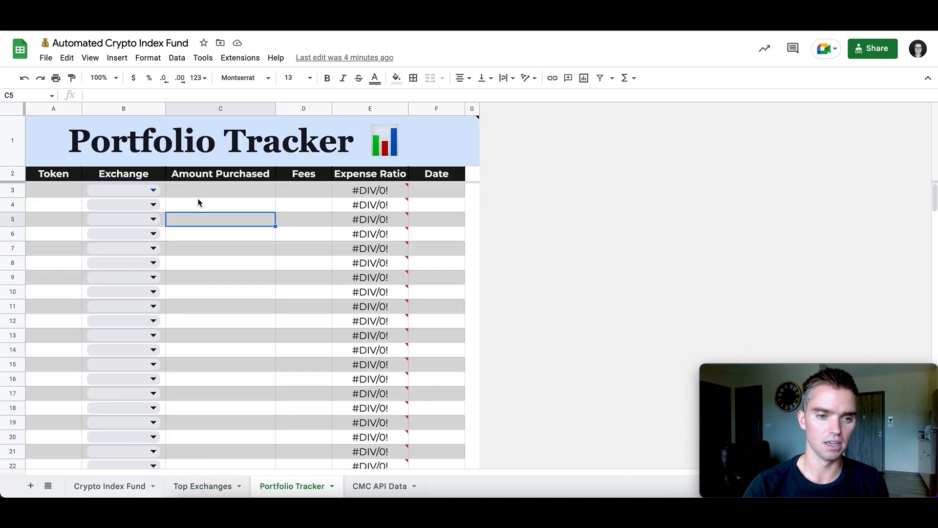
click(151, 191)
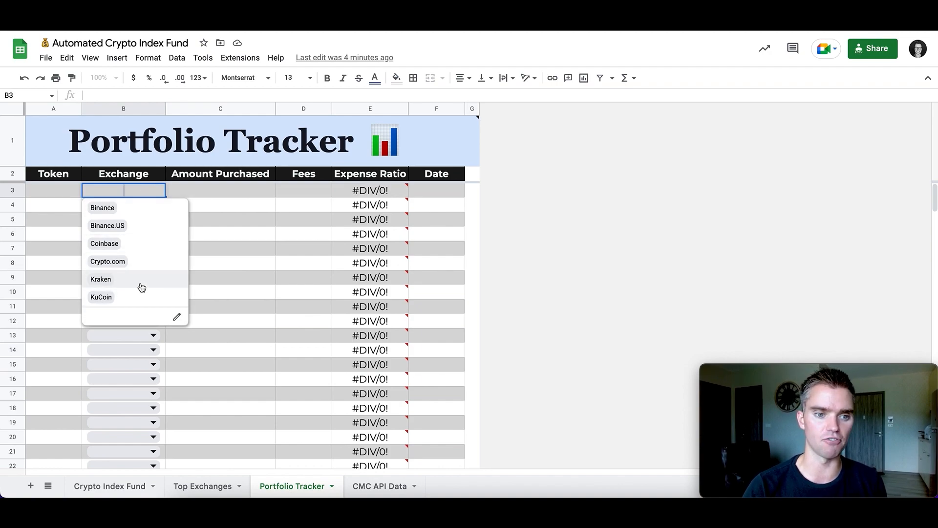
click(235, 249)
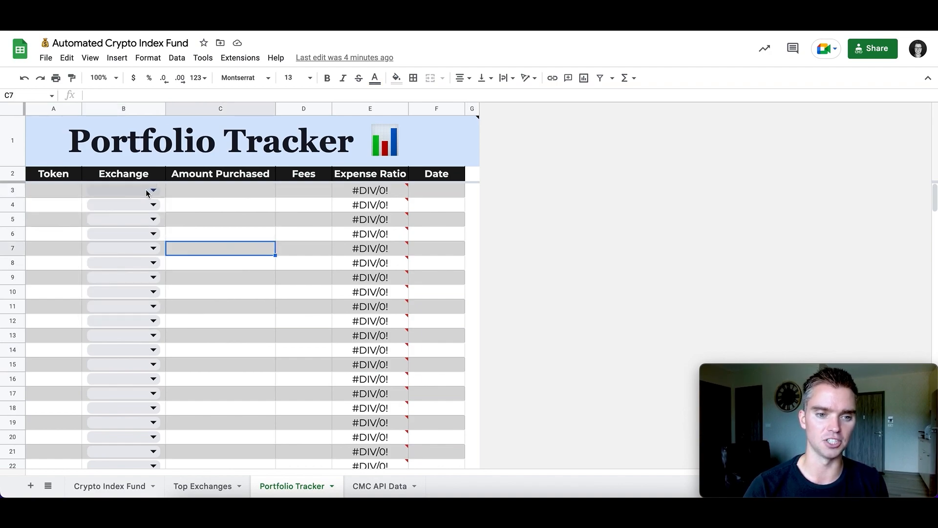
Step: Go through the Token, Amount Purchased, Fees and Expense Ratio cells in row 3 of the Portfolio Tracker
click(60, 189)
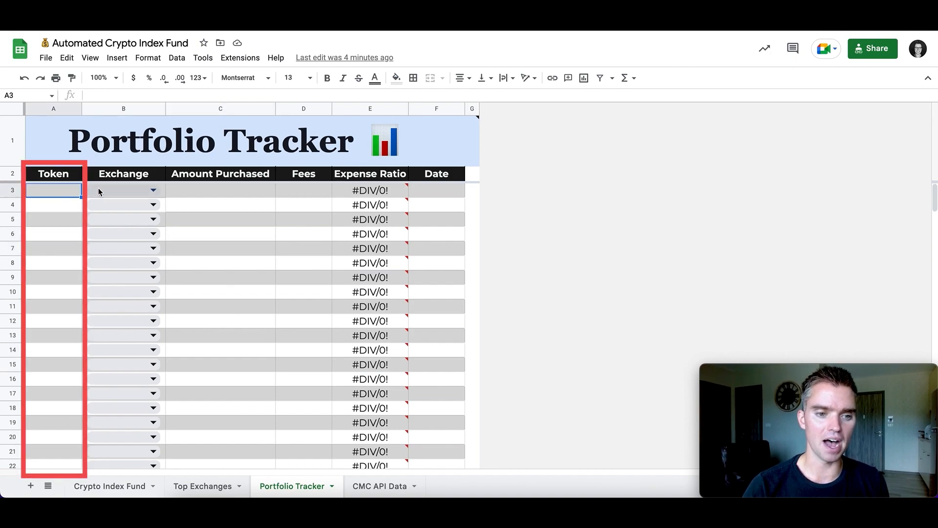
click(202, 190)
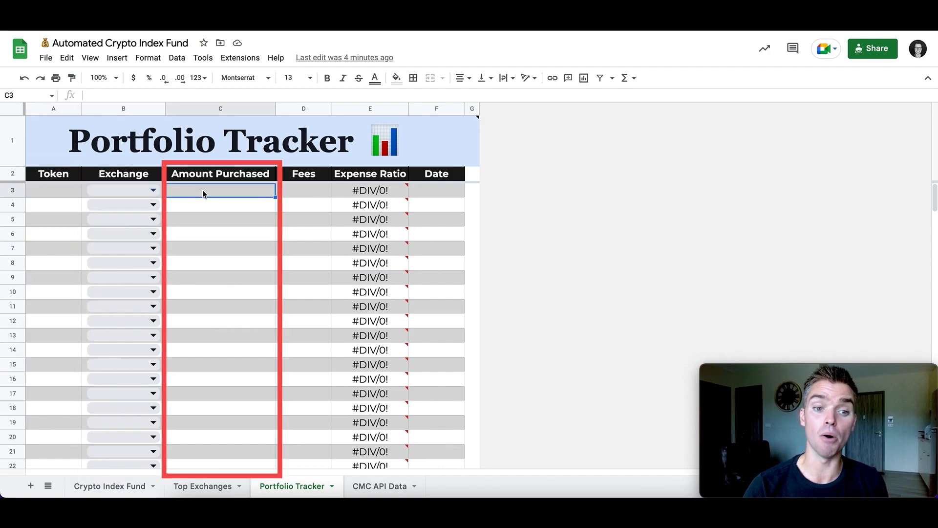
click(304, 194)
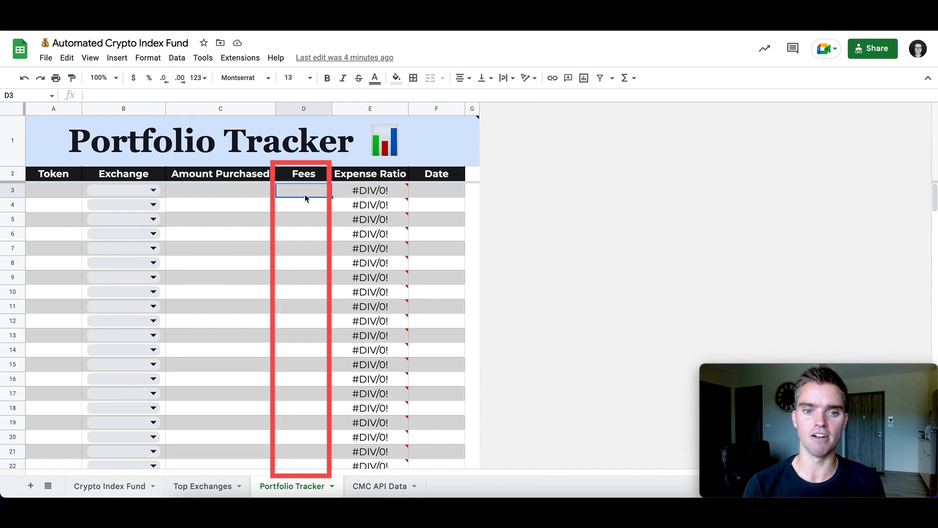
click(364, 193)
Step: Enter 998 as the Amount Purchased in C3 of the Portfolio Tracker
click(236, 191)
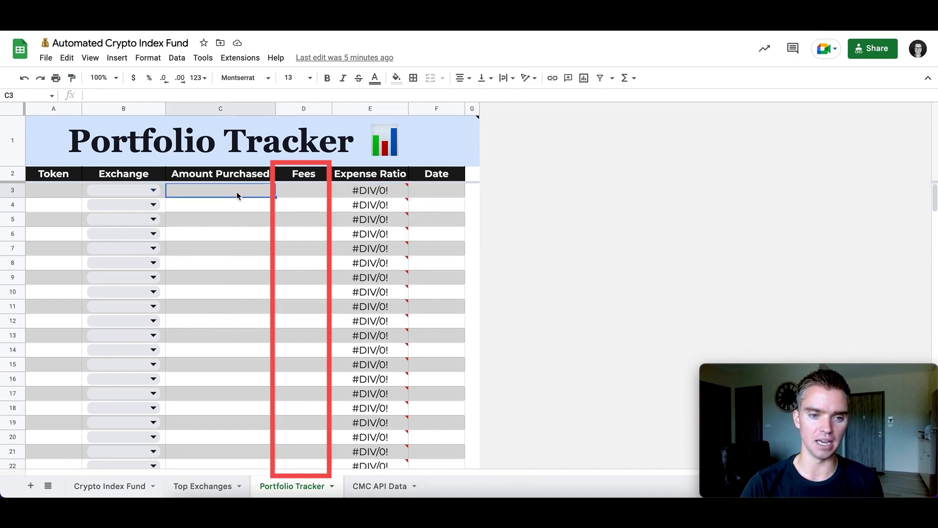
text(98)
key(BackSpace)
text(98)
key(Return)
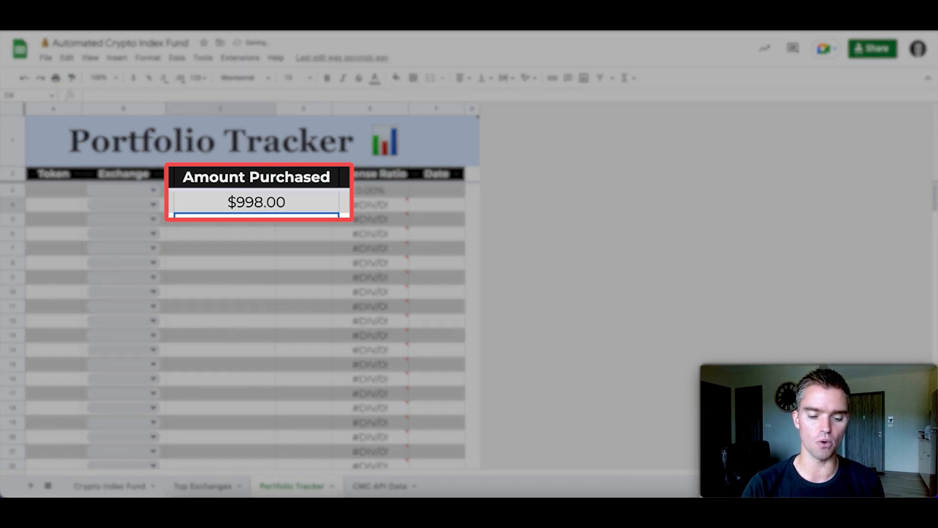
Step: Enter 2 as the Fees in D3 and check the Expense Ratio calculated for that row
click(303, 191)
text(2)
key(Return)
click(307, 250)
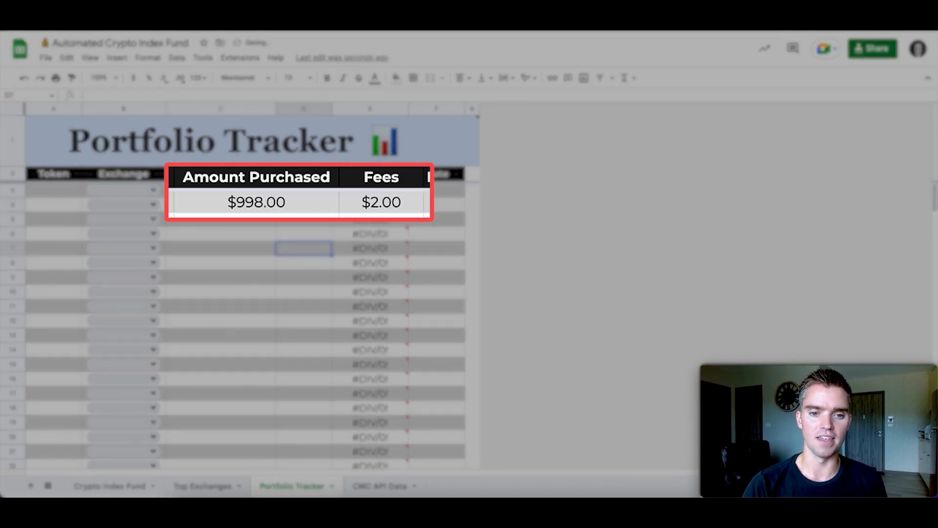
click(481, 209)
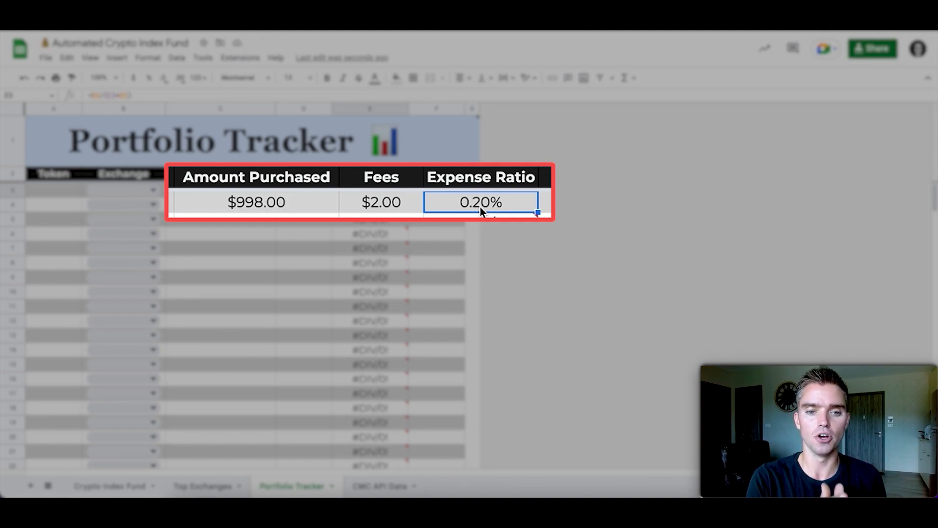
Step: Change the Fees in row 3 to 6.00 to test the Expense Ratio
click(384, 203)
text(6.00)
key(Return)
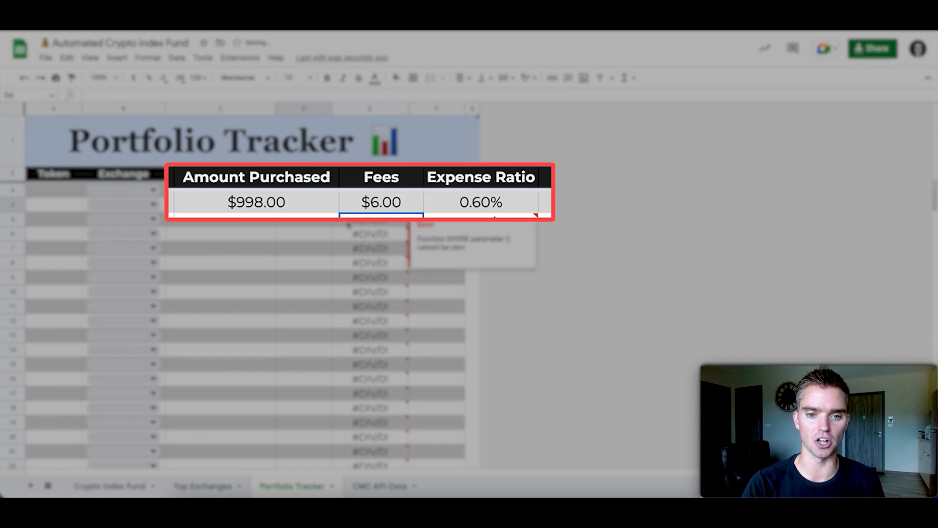
Step: Raise the Fees in row 3 to 12 to test a higher Expense Ratio
click(398, 203)
text(1200)
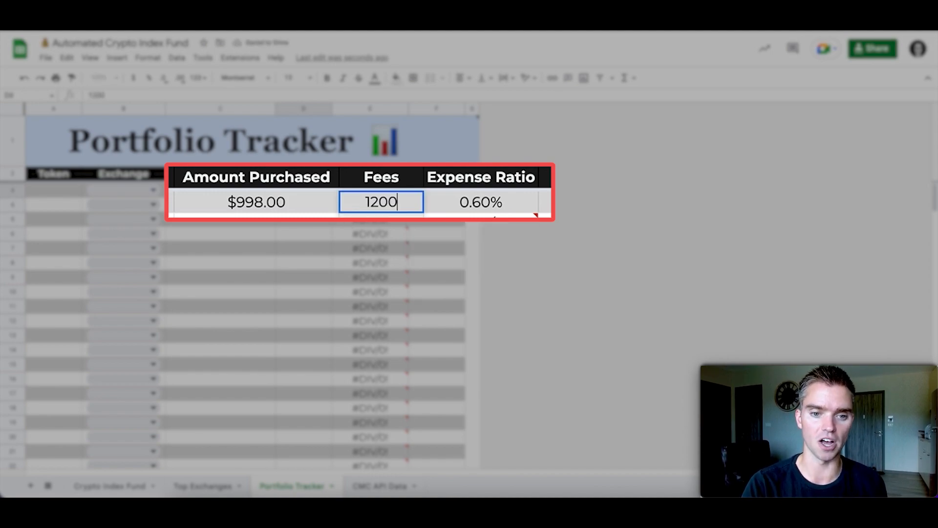
key(BackSpace)
key(BackSpace)
key(Return)
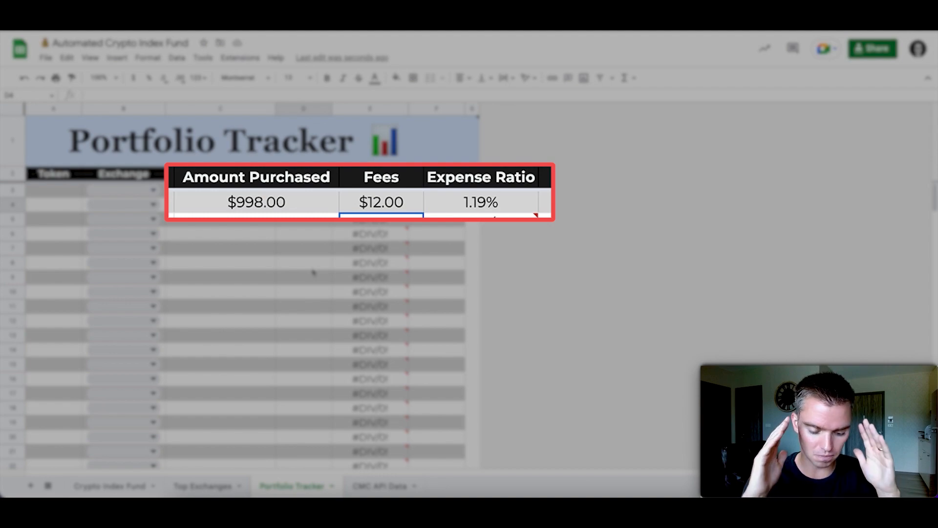
Step: Check the Date cell in row 3 and clear the sample Amount Purchased and Fees values in C3:D3
click(572, 203)
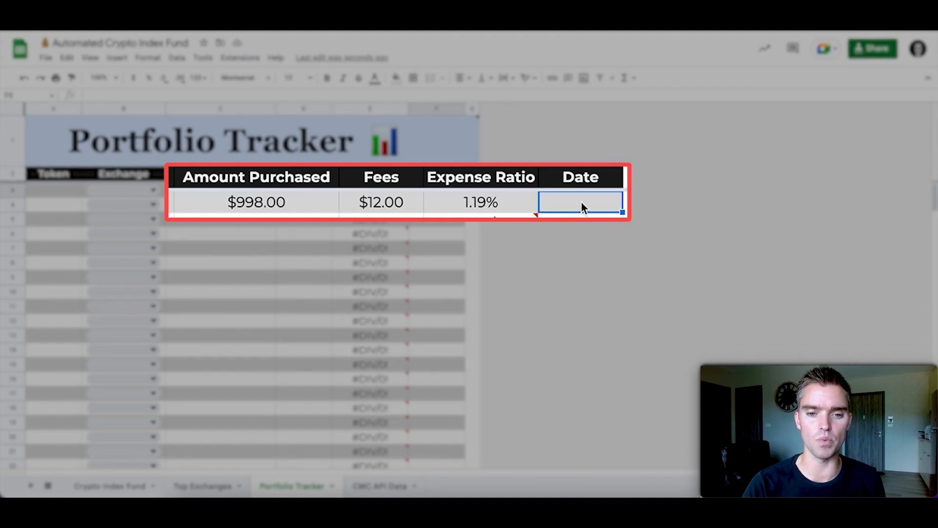
drag(278, 201, 381, 202)
key(Delete)
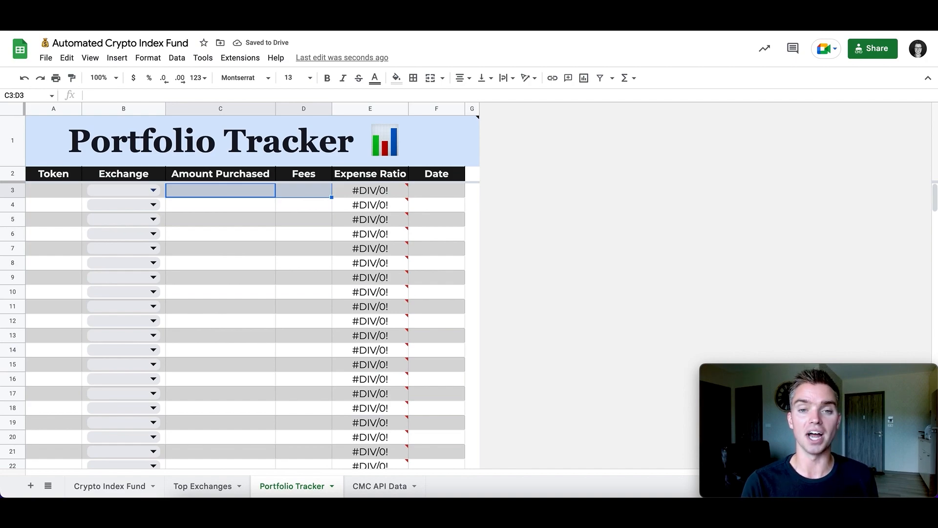
Step: Look over the Portfolio Tracker rows and switch to the Top Exchanges sheet
scroll(280, 314, down, 20)
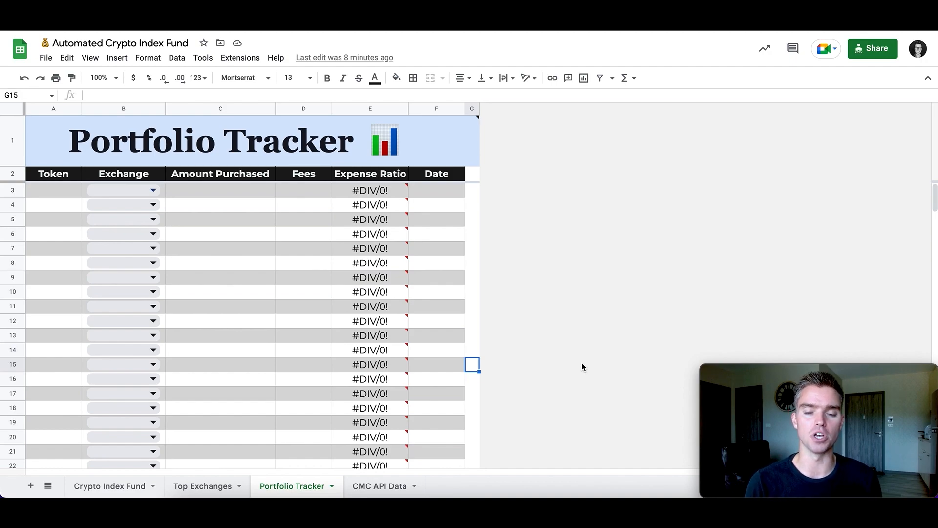
click(209, 488)
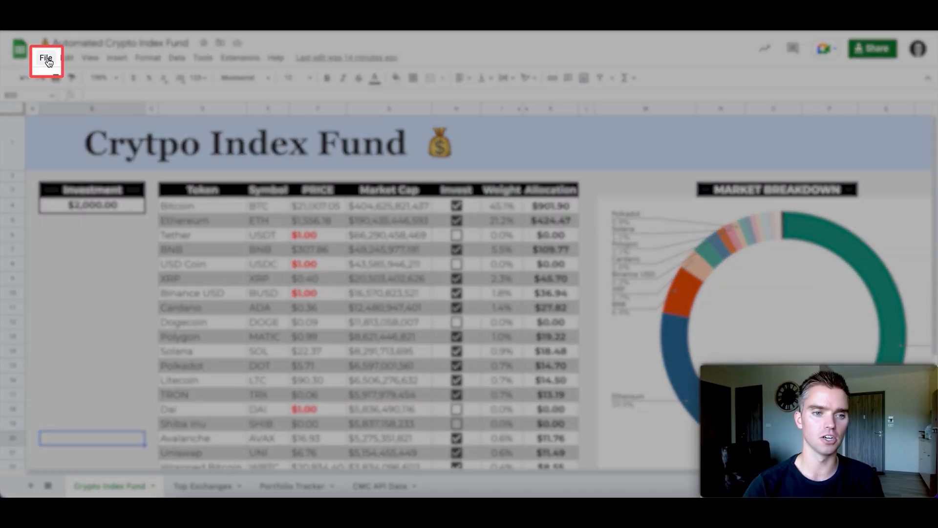
Step: Bring up the file commands for the Automated Crypto Index Fund spreadsheet
click(46, 58)
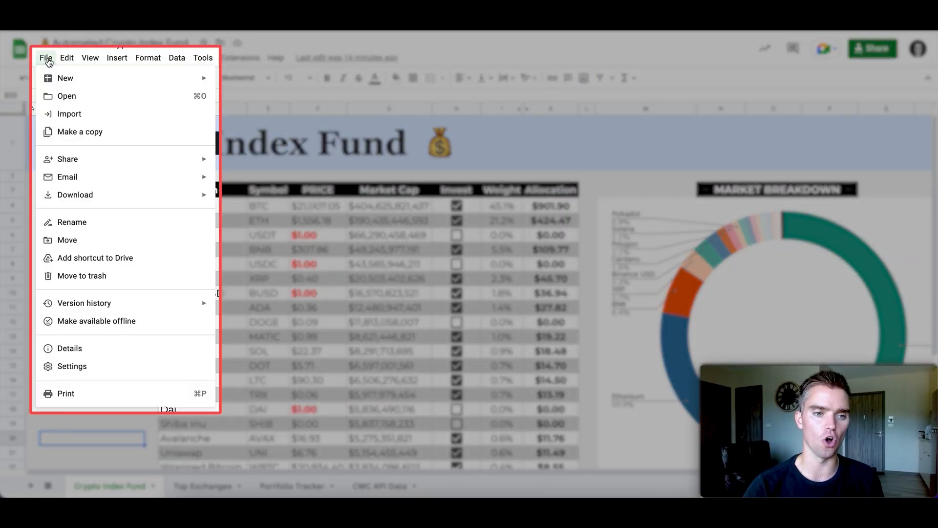